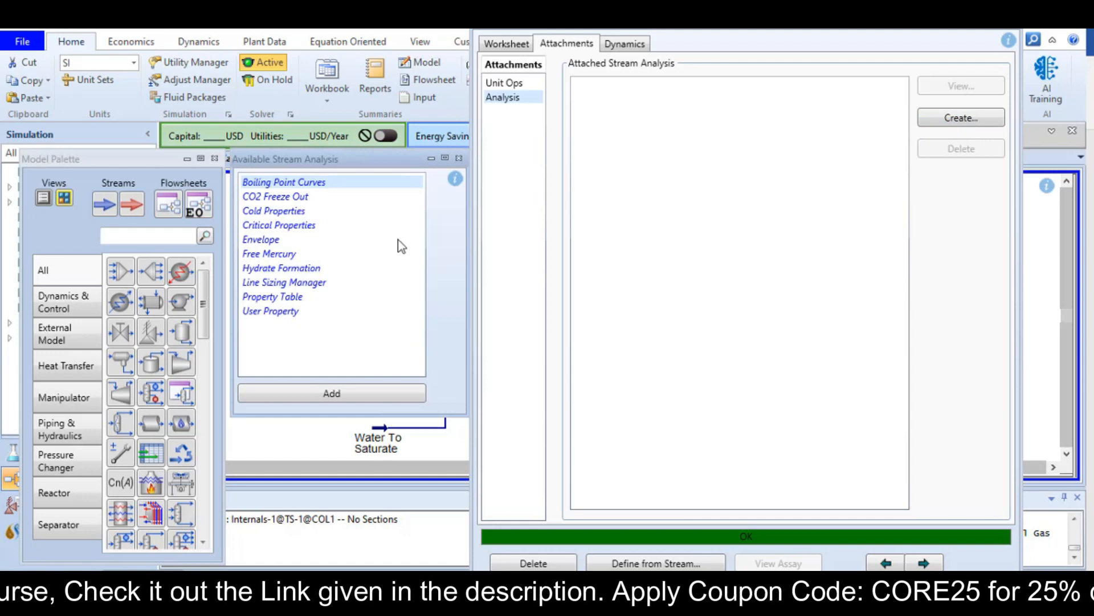
Add a Line Sizing Manager analysis to the TEG Feed stream, using Carbon Steel as the pipe material.
{"action": "left_click", "coordinate": [306, 284]}
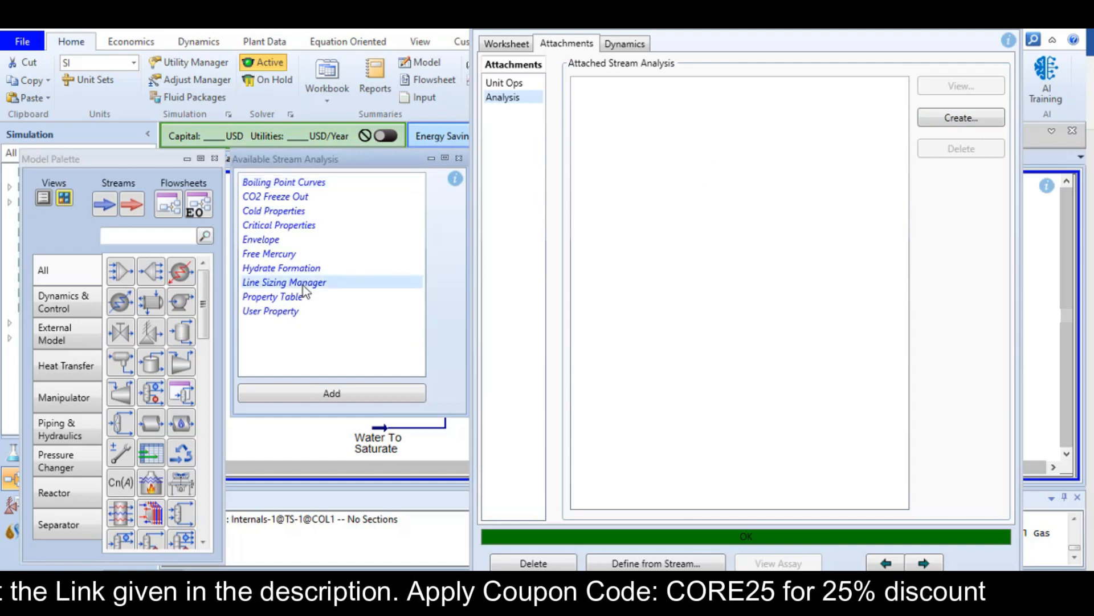
{"action": "left_click", "coordinate": [352, 395]}
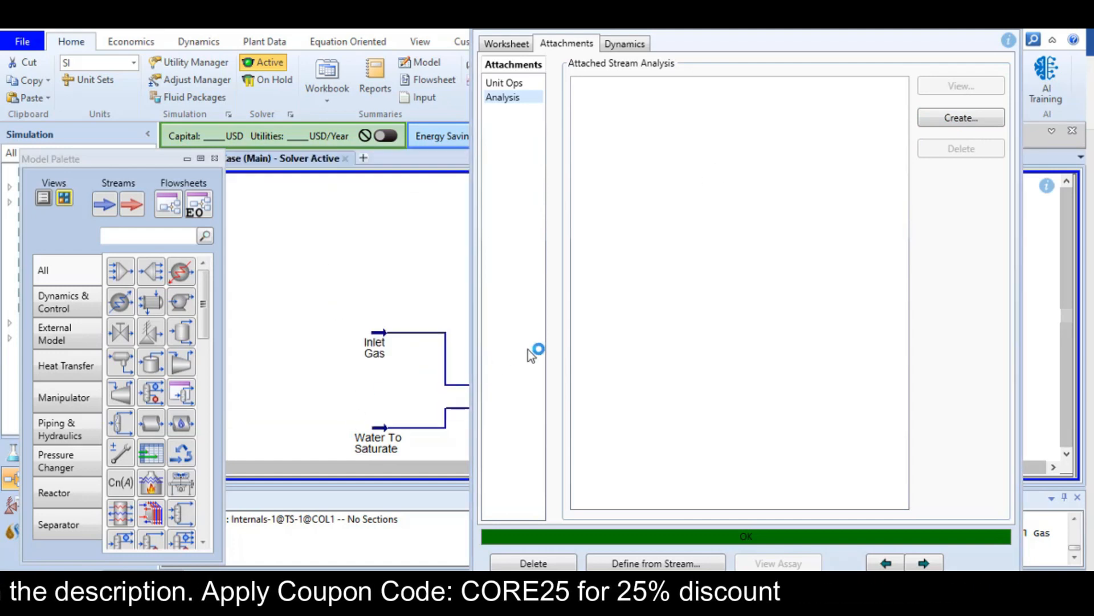
{"action": "left_click", "coordinate": [338, 238]}
{"action": "left_click", "coordinate": [338, 238]}
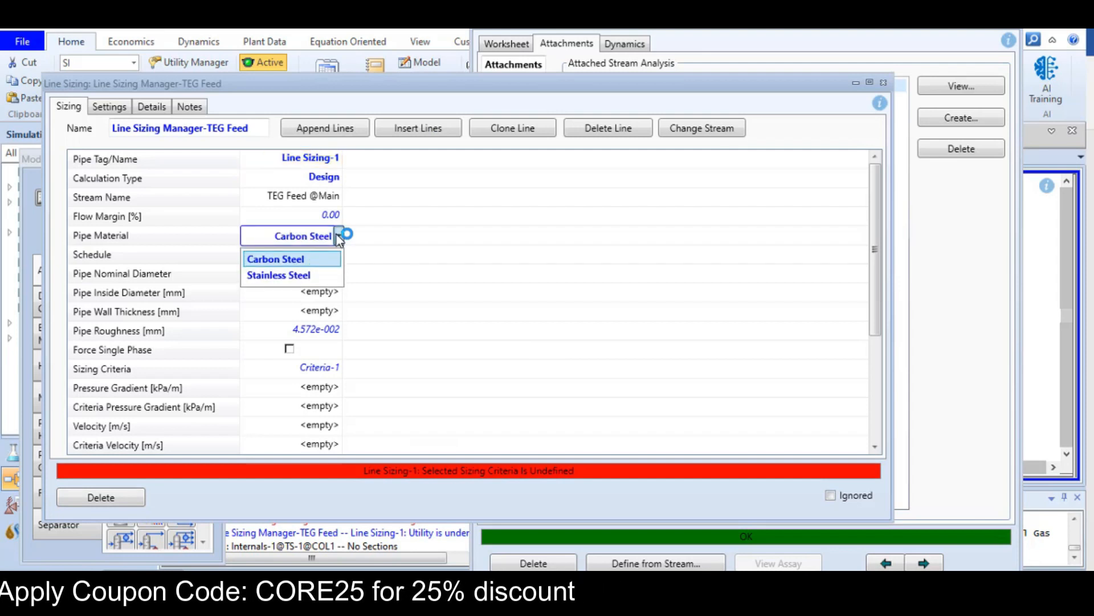
{"action": "left_click", "coordinate": [338, 238]}
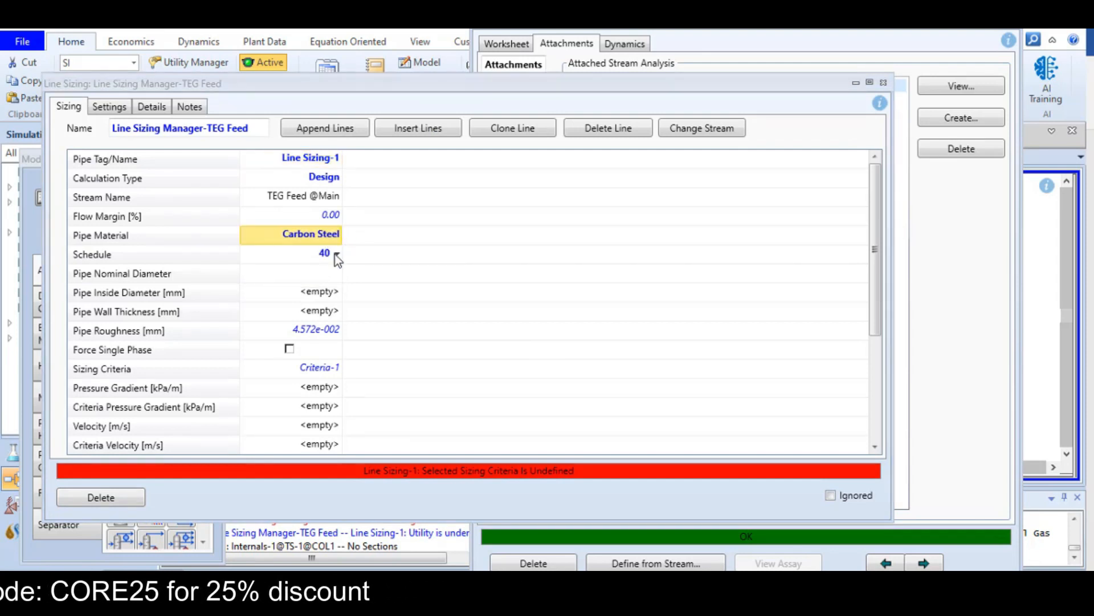
Use schedule 40 for the TEG Feed line and set its pipe length to 100 m.
{"action": "left_click", "coordinate": [334, 257]}
{"action": "left_click", "coordinate": [337, 257]}
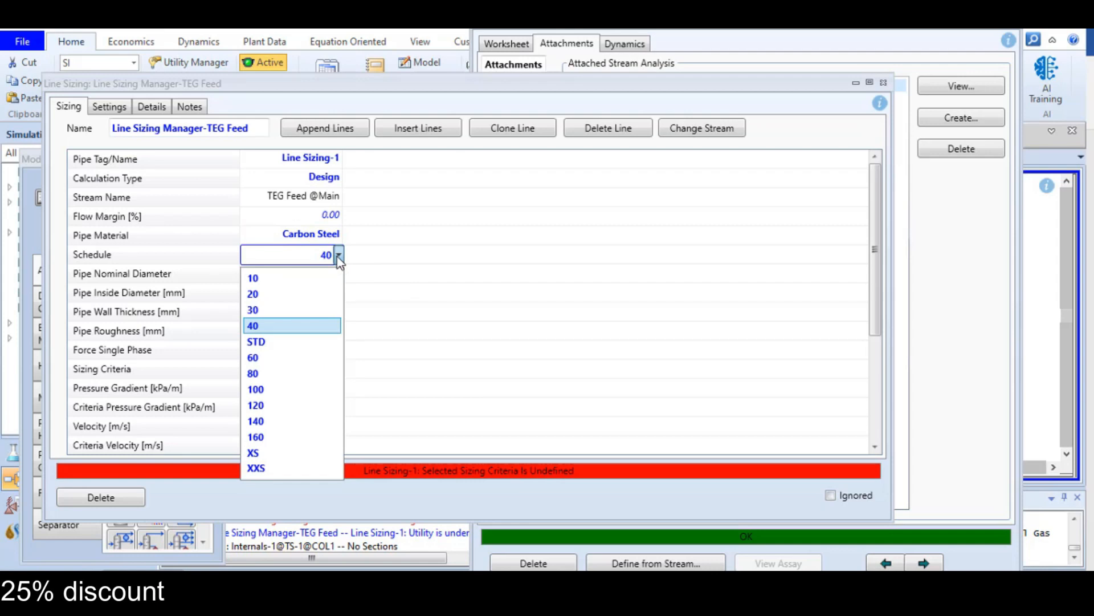
{"action": "left_click", "coordinate": [337, 257]}
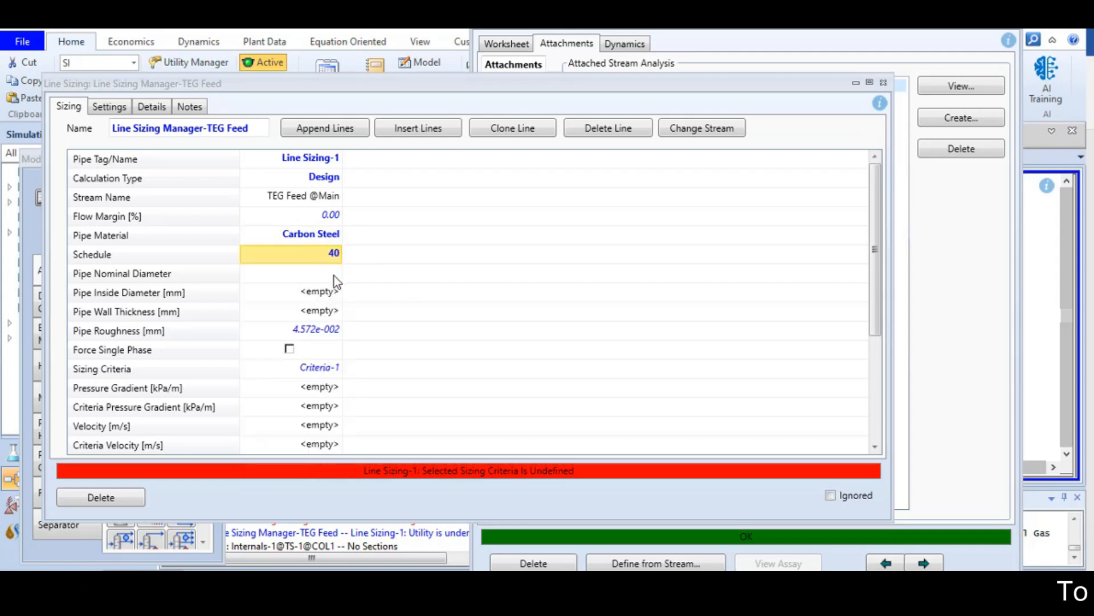
{"action": "scroll", "coordinate": [331, 288], "scroll_direction": "down", "scroll_amount": 3}
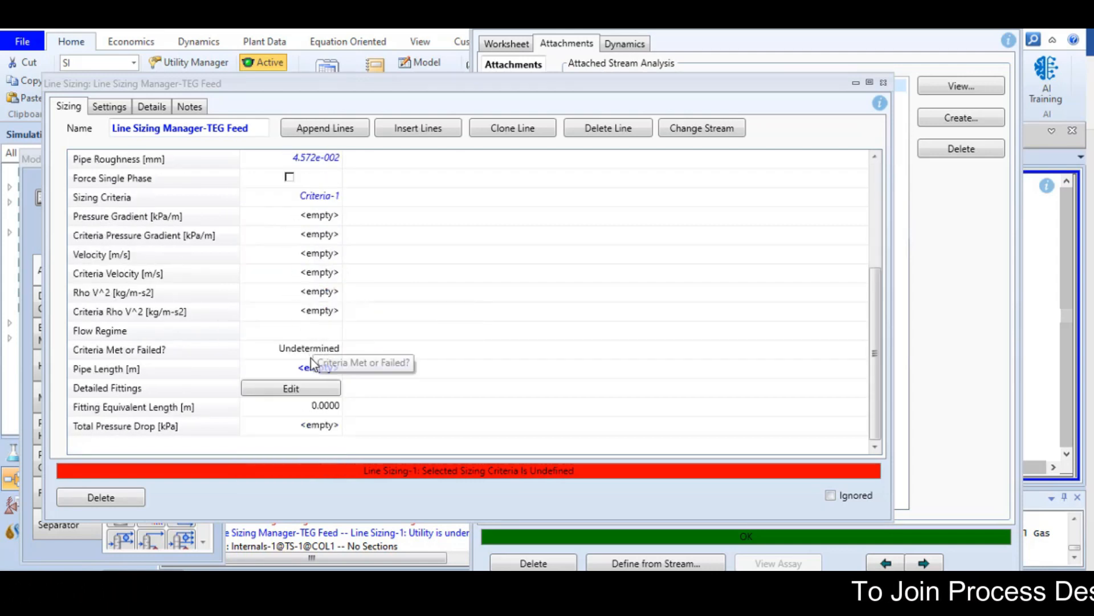
{"action": "left_click", "coordinate": [314, 368]}
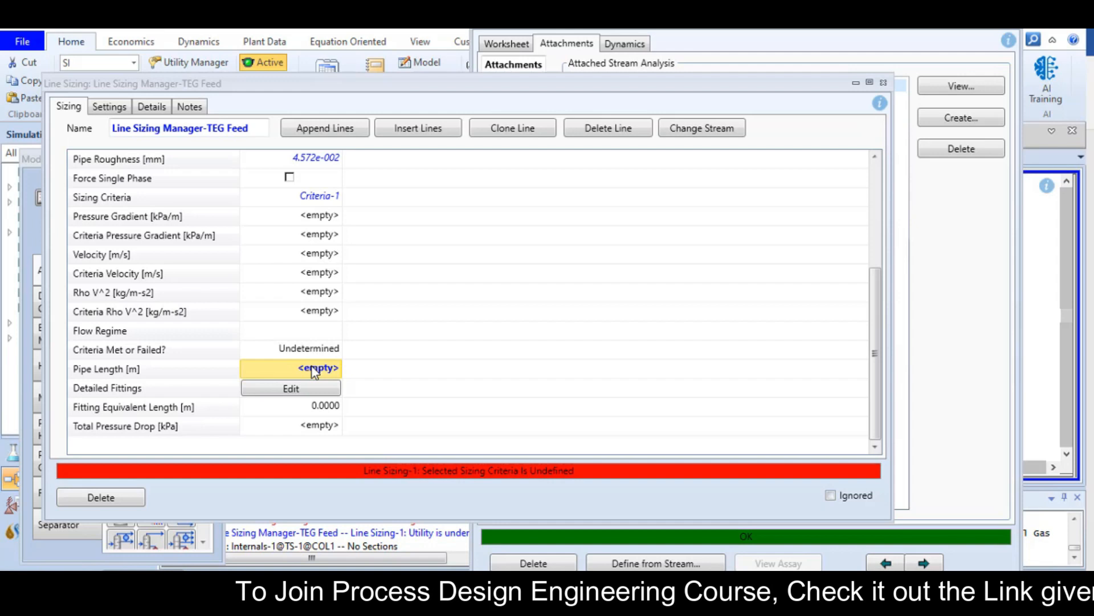
{"action": "type", "text": "100"}
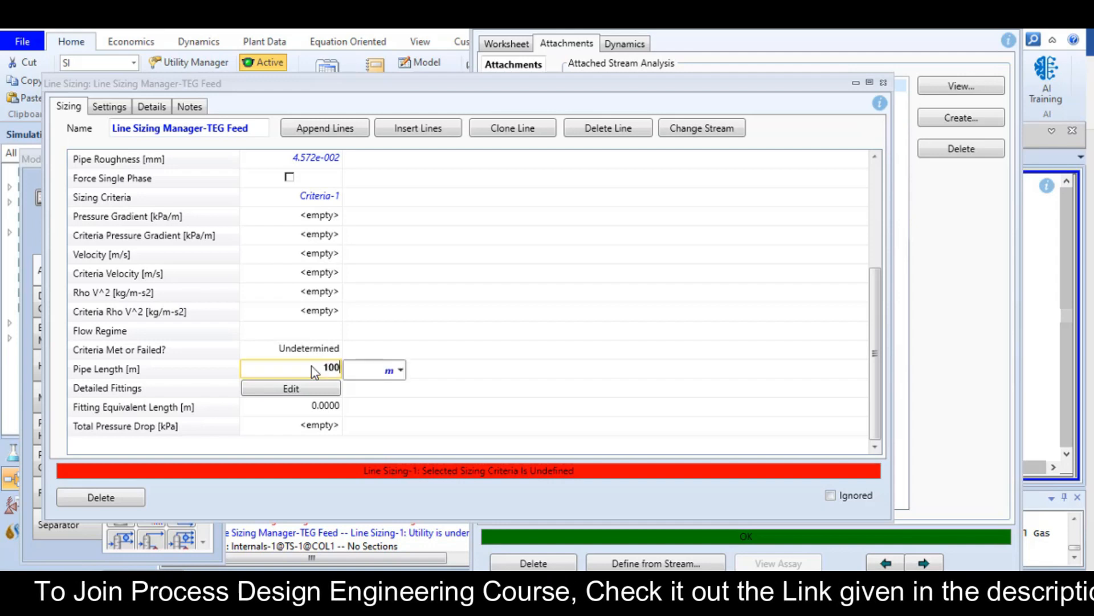
{"action": "key", "text": "Return"}
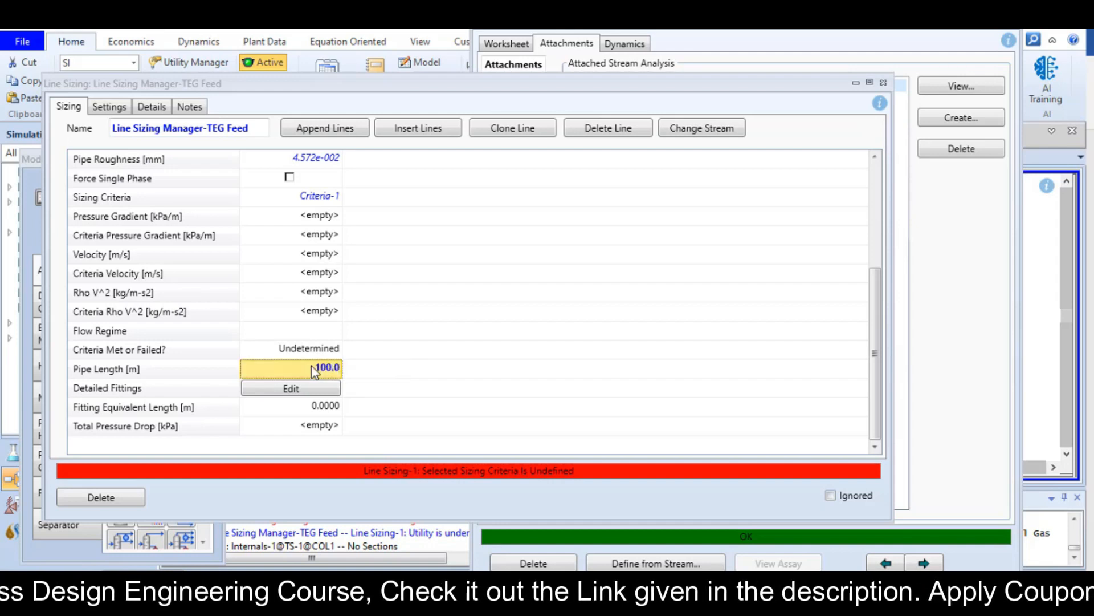
Add one Tee: As Elbow fitting to the detailed fittings of Line Sizing-1.
{"action": "left_click", "coordinate": [291, 389]}
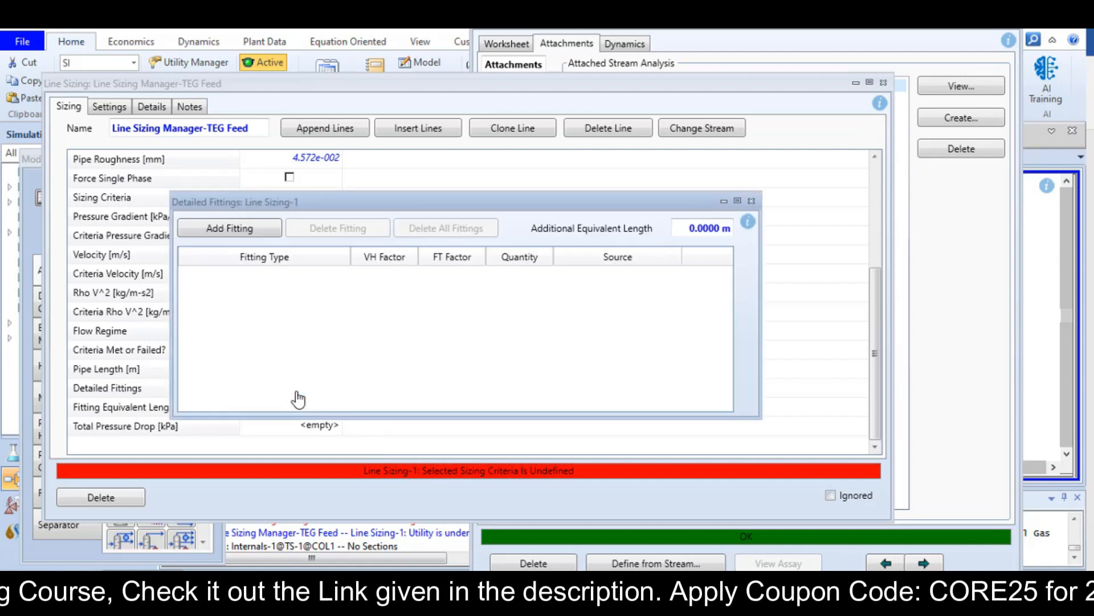
{"action": "left_click", "coordinate": [245, 231]}
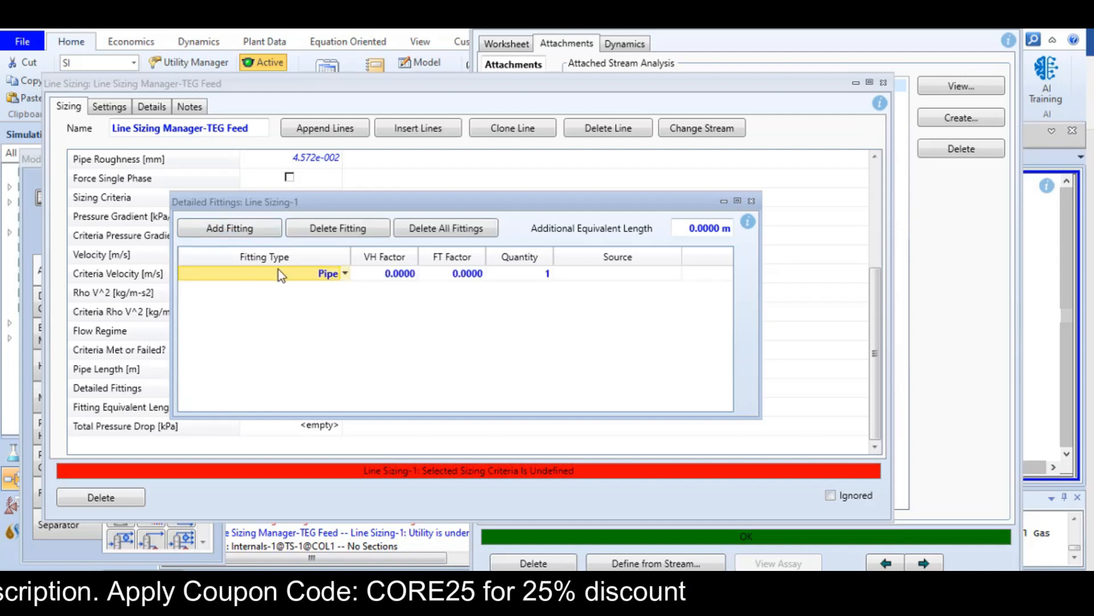
{"action": "left_click", "coordinate": [347, 274]}
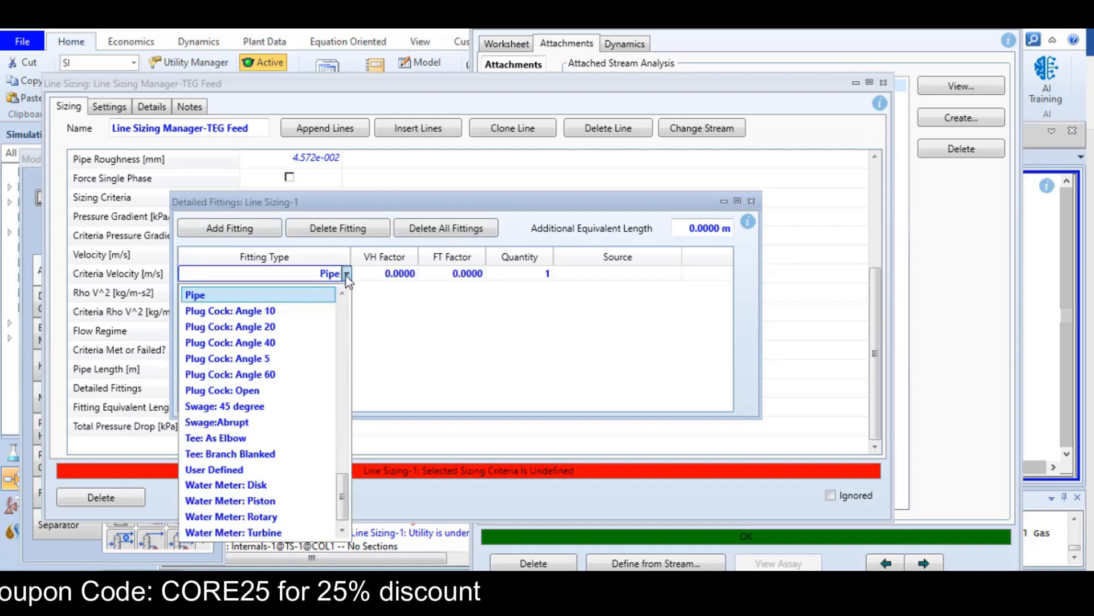
{"action": "left_click", "coordinate": [237, 439]}
{"action": "left_click", "coordinate": [530, 273]}
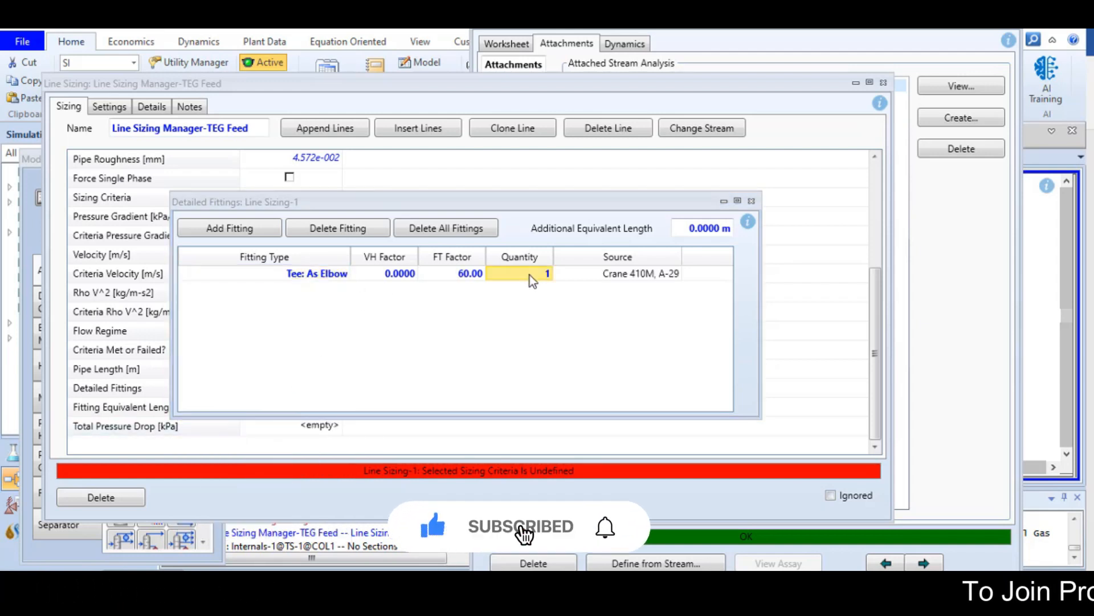
{"action": "left_click", "coordinate": [753, 202]}
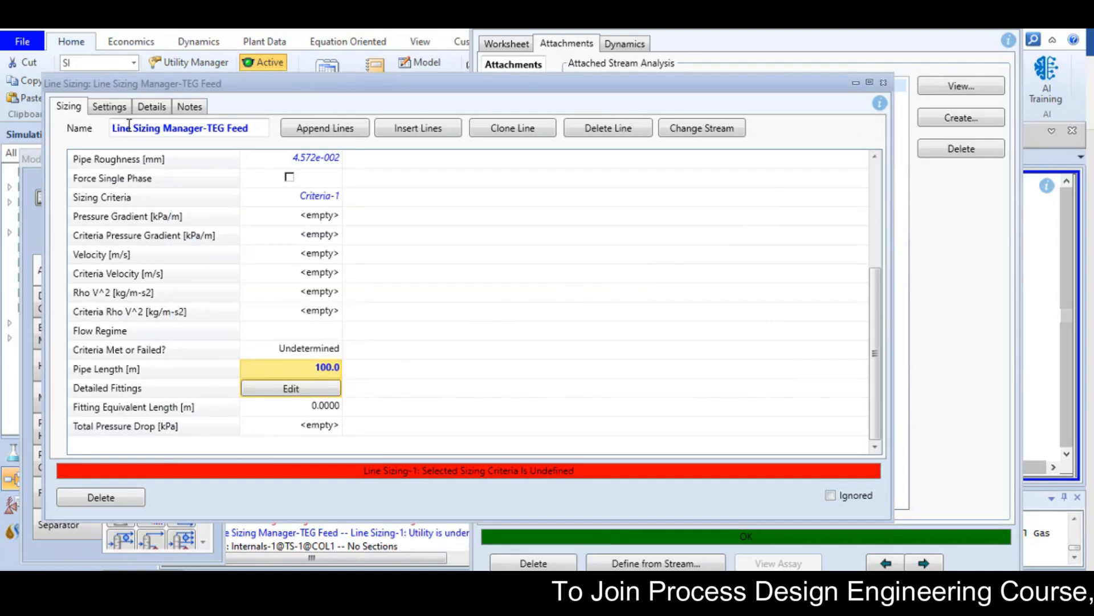
Set the maximum pressure gradient of sizing criteria Criteria-1 to 1 psi/100_ft.
{"action": "left_click", "coordinate": [109, 107]}
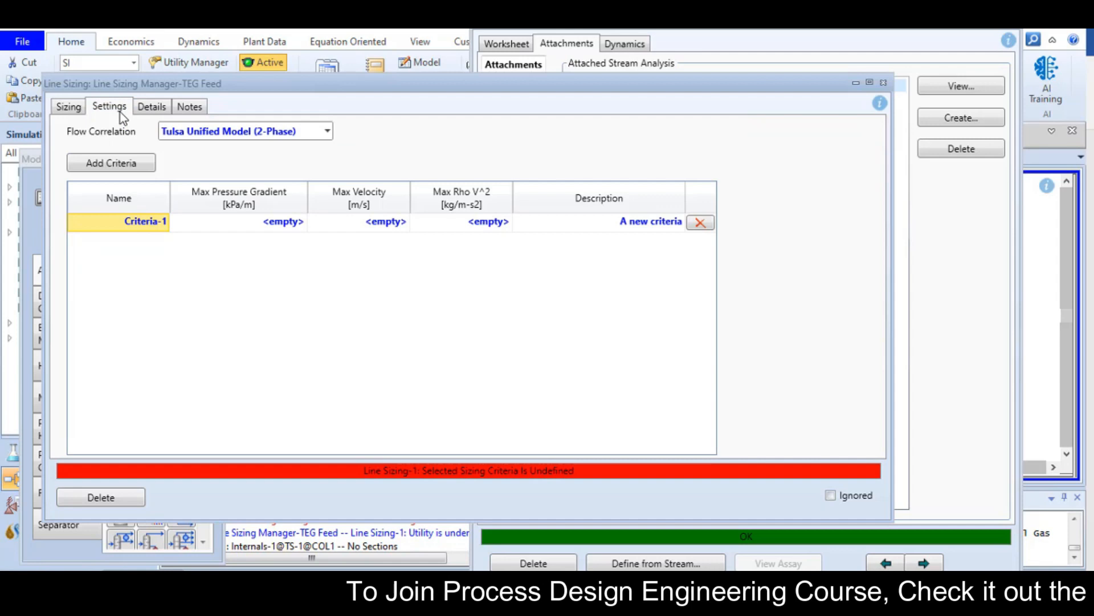
{"action": "left_click", "coordinate": [297, 227]}
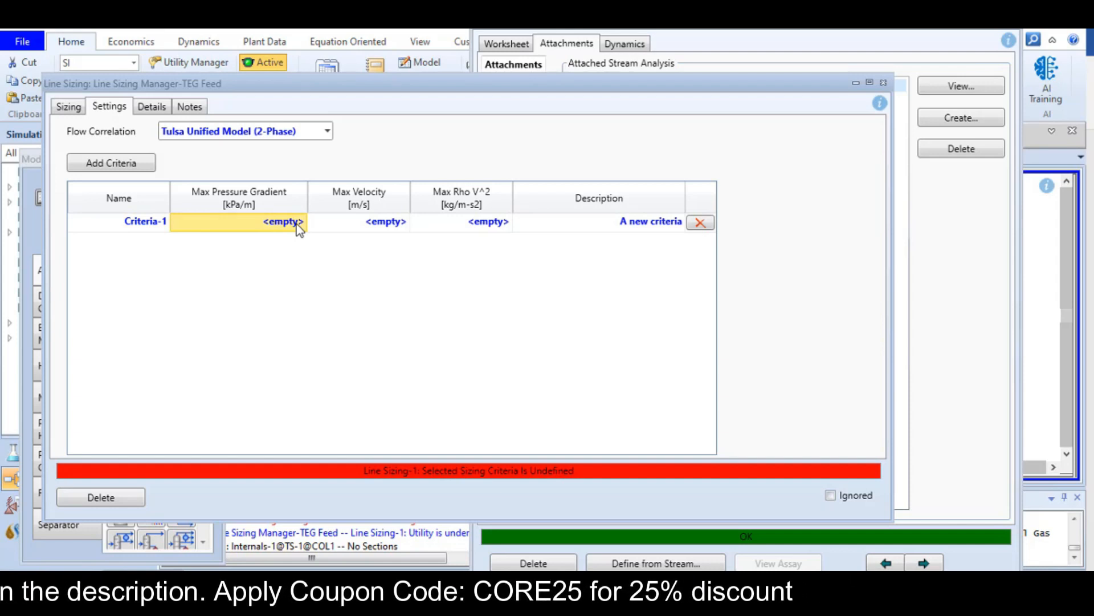
{"action": "type", "text": "1"}
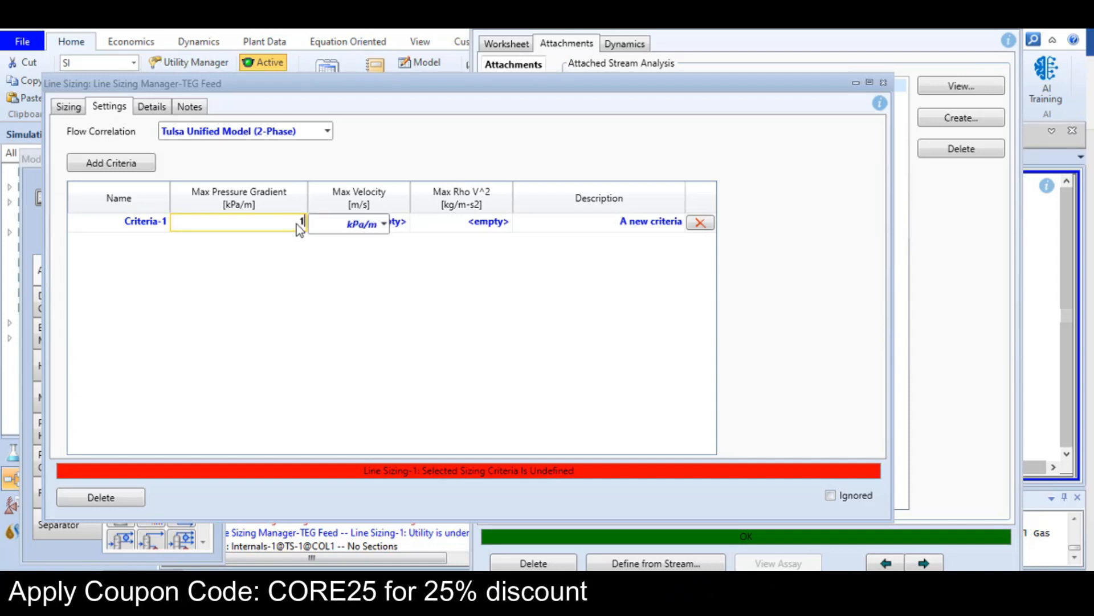
{"action": "left_click", "coordinate": [385, 223]}
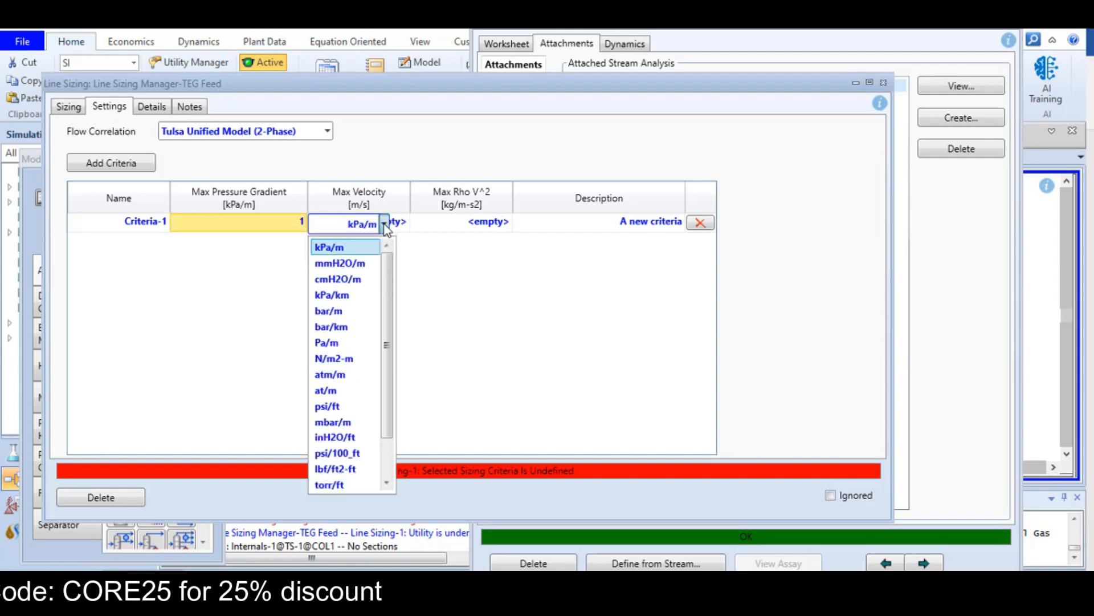
{"action": "left_click", "coordinate": [336, 464]}
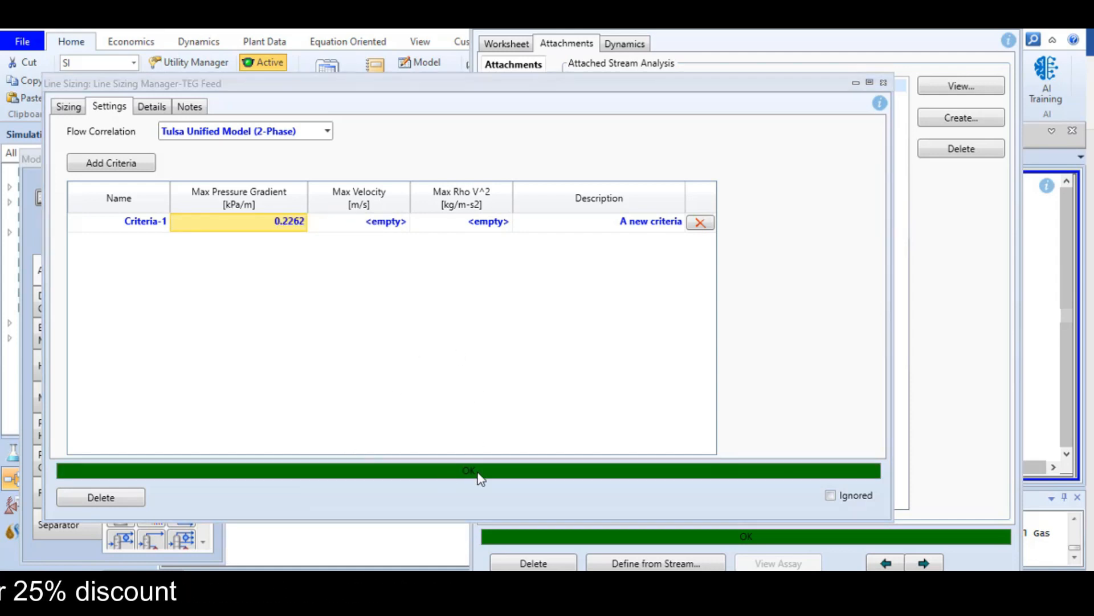
Examine the detailed line sizing results for pipe diameter, wall thickness, flow regime and whether the criteria are met.
{"action": "left_click", "coordinate": [155, 111]}
{"action": "scroll", "coordinate": [220, 351], "scroll_direction": "down", "scroll_amount": 2}
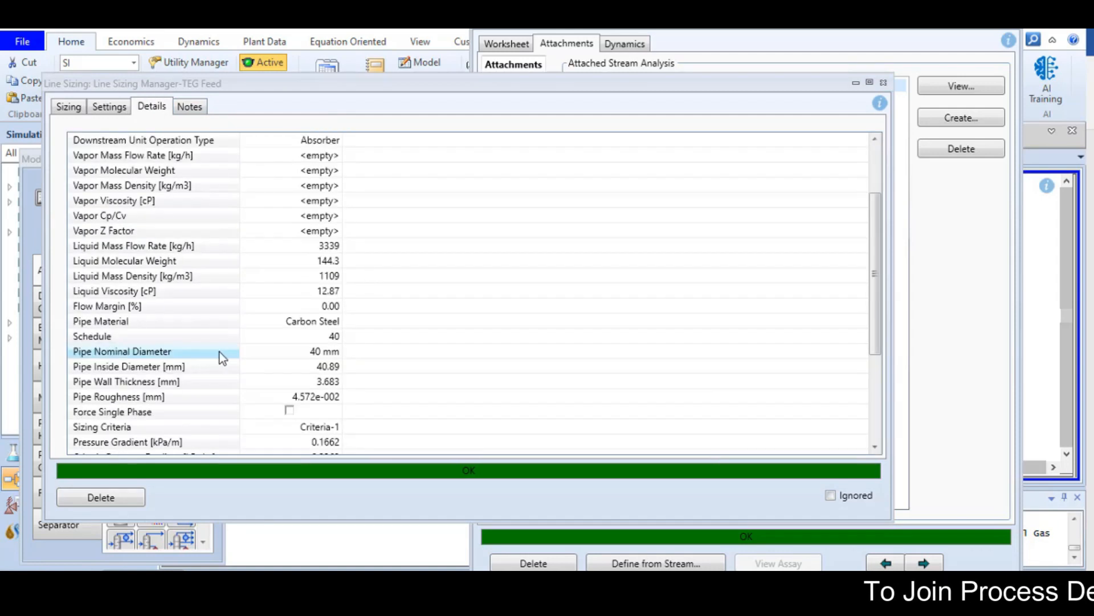
{"action": "mouse_move", "coordinate": [319, 374]}
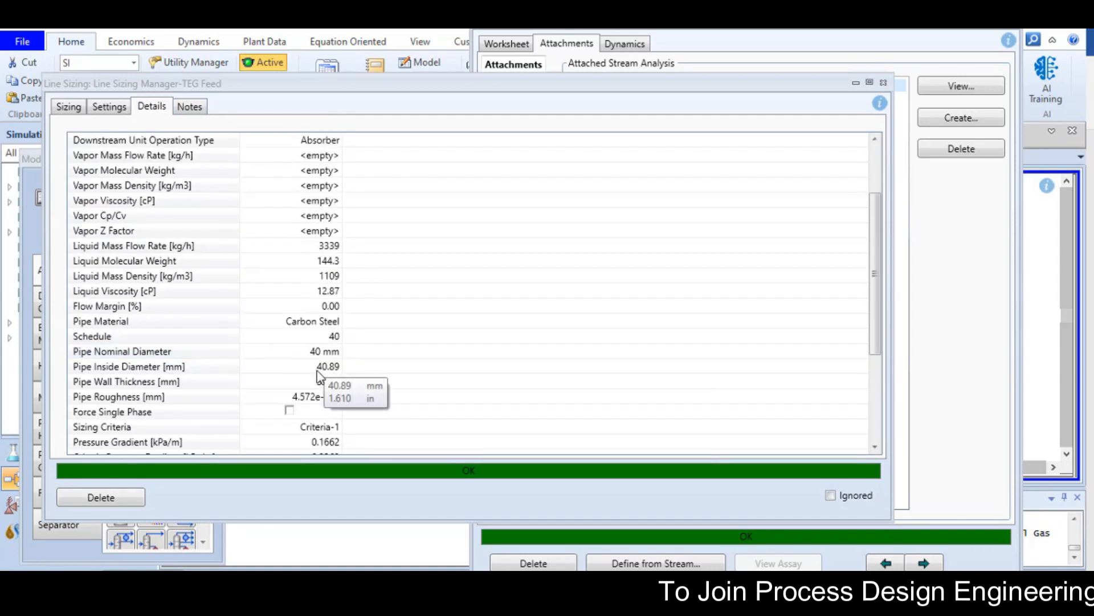
{"action": "left_click", "coordinate": [321, 370]}
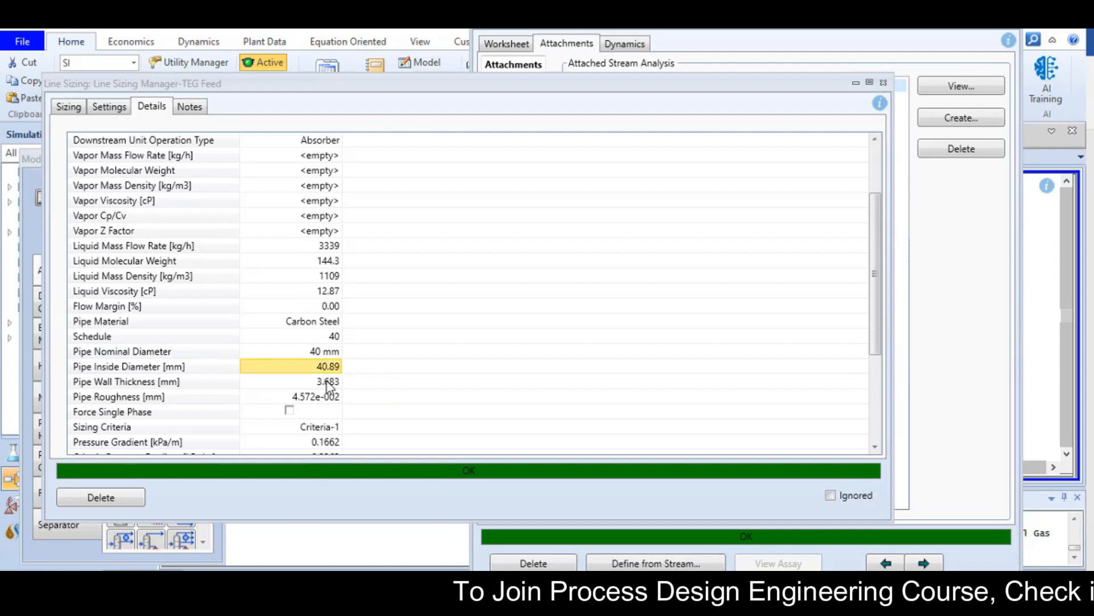
{"action": "left_click", "coordinate": [329, 387]}
{"action": "scroll", "coordinate": [334, 331], "scroll_direction": "down", "scroll_amount": 3}
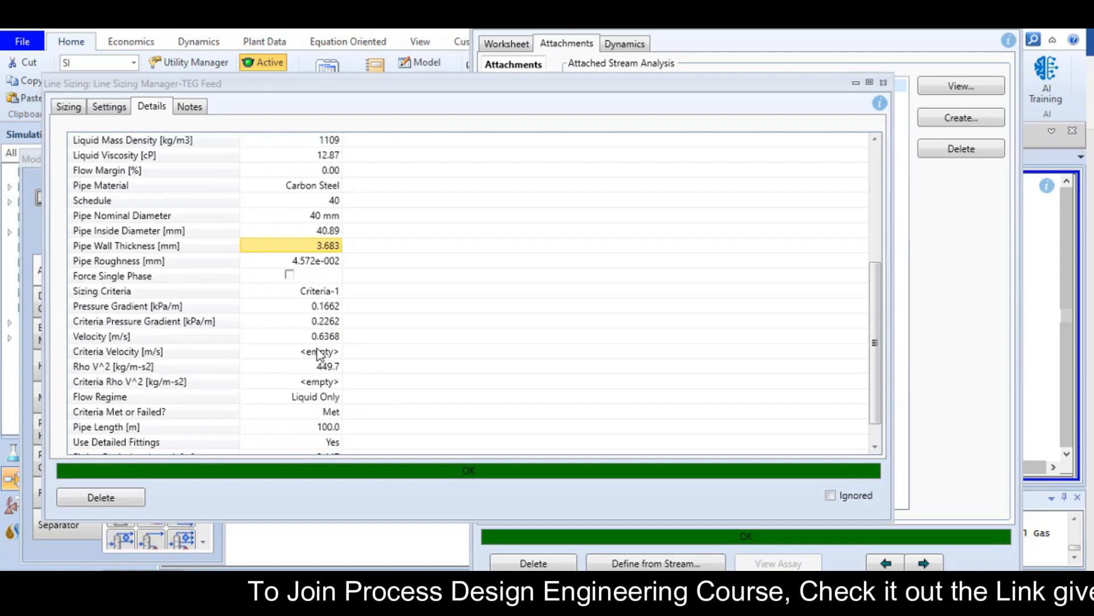
{"action": "left_click", "coordinate": [333, 396]}
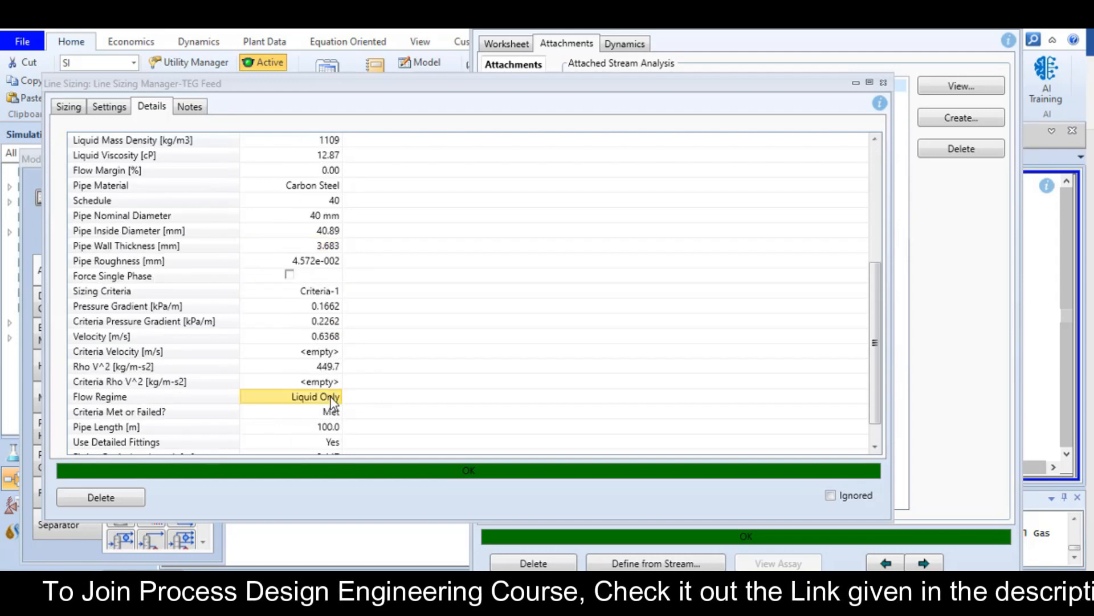
{"action": "scroll", "coordinate": [336, 373], "scroll_direction": "down", "scroll_amount": 1}
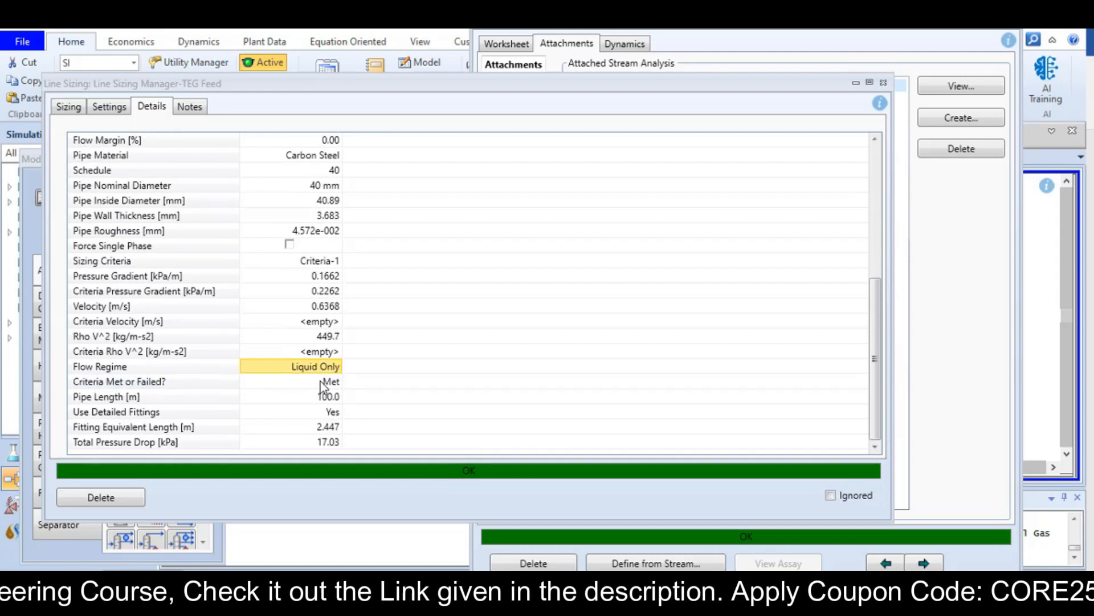
{"action": "left_click", "coordinate": [323, 384]}
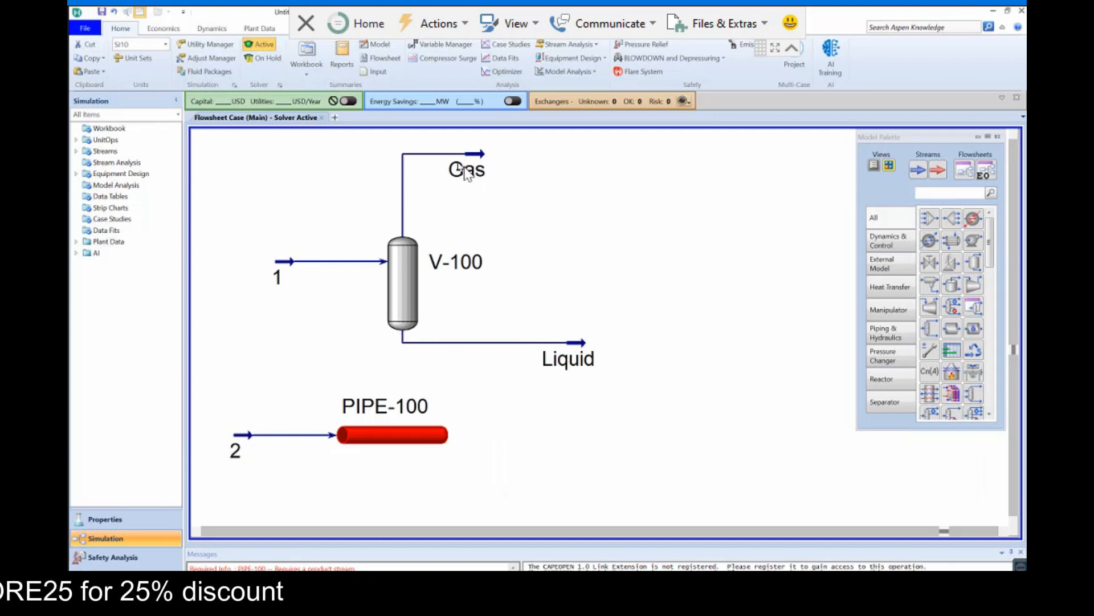
Add a Line Sizing Manager stream analysis to the Gas stream leaving separator V-100.
{"action": "mouse_move", "coordinate": [468, 169]}
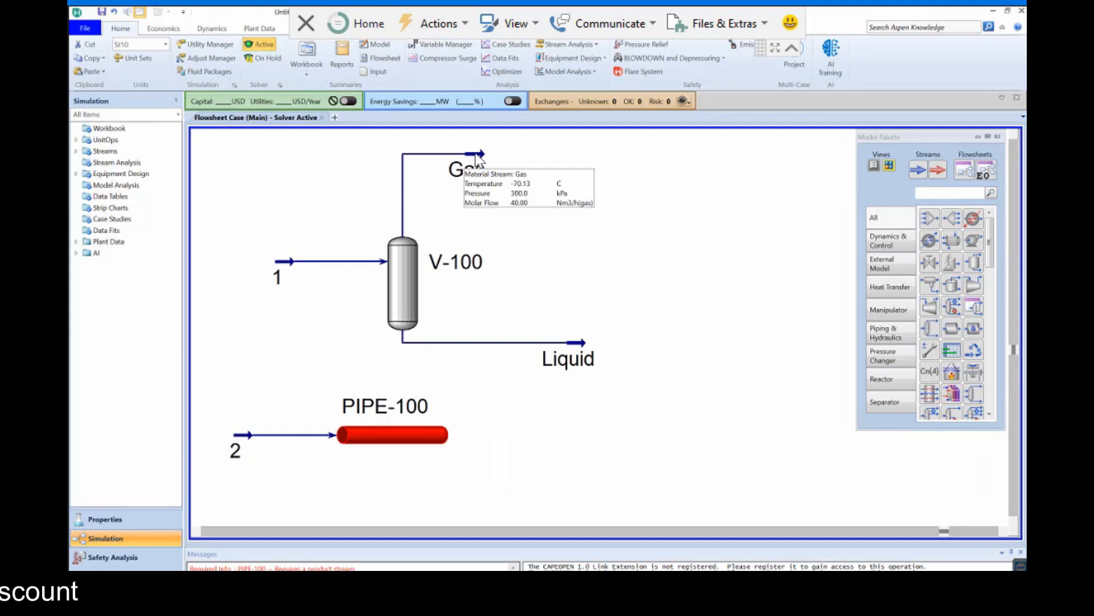
{"action": "left_click", "coordinate": [476, 155]}
{"action": "double_click", "coordinate": [476, 154]}
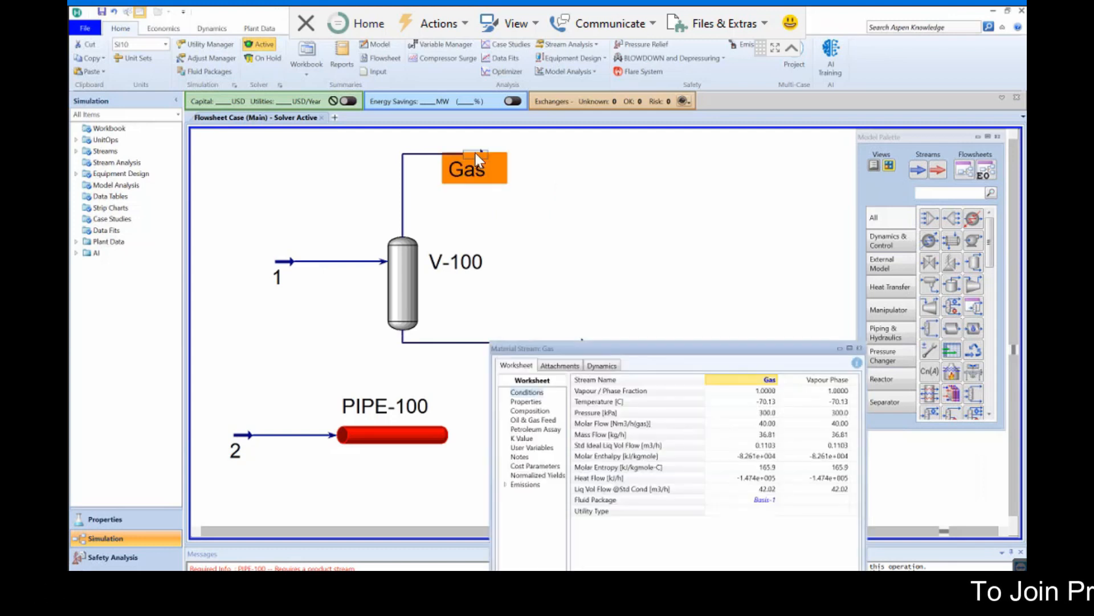
{"action": "left_click_drag", "start_coordinate": [633, 349], "coordinate": [598, 187]}
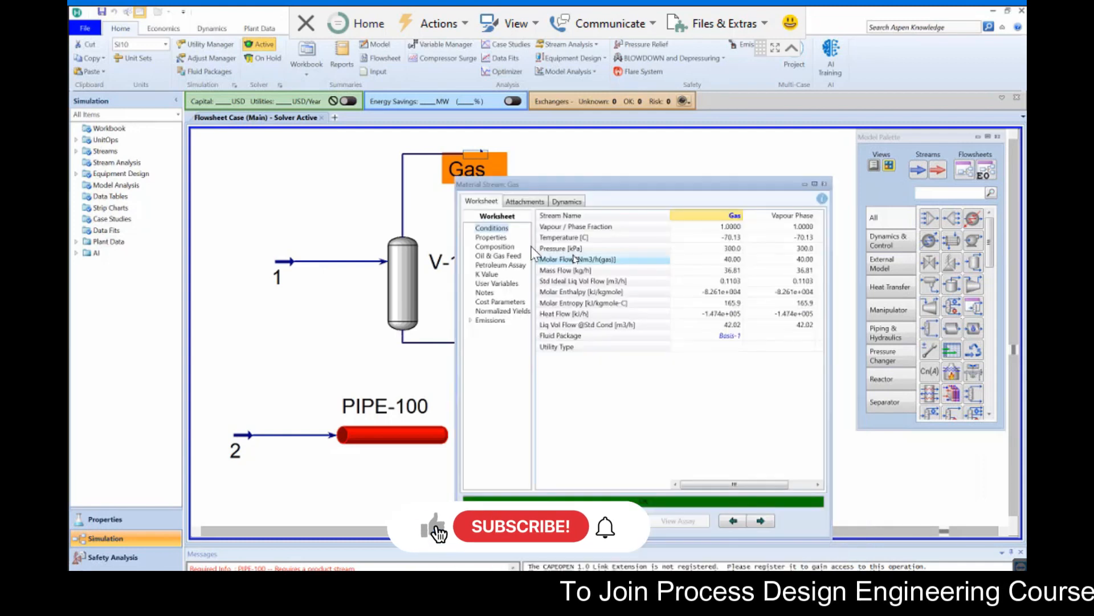
{"action": "left_click", "coordinate": [526, 202]}
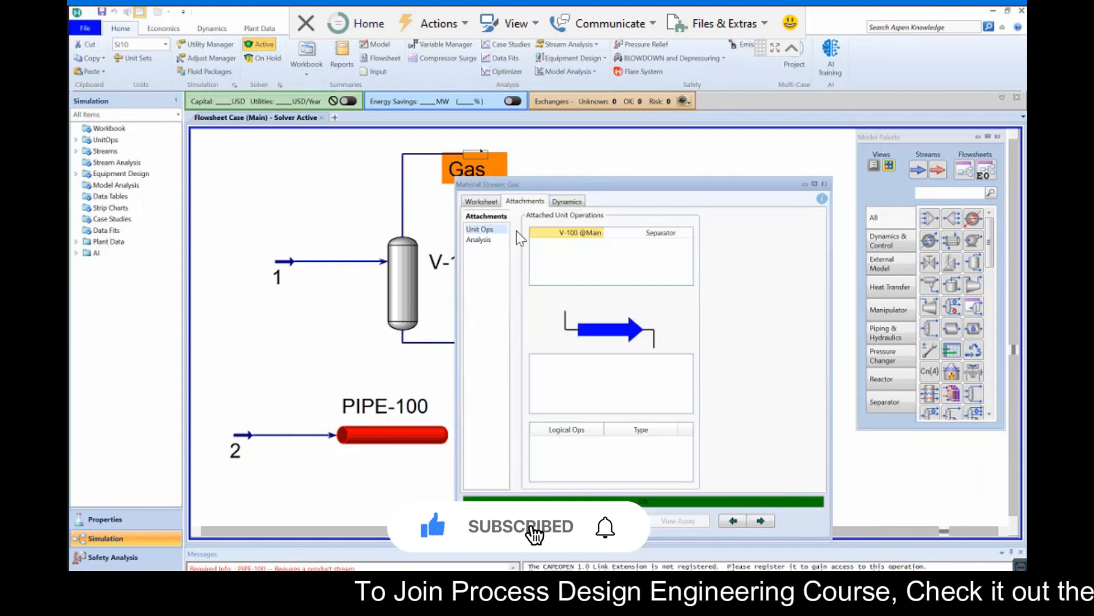
{"action": "left_click", "coordinate": [489, 241]}
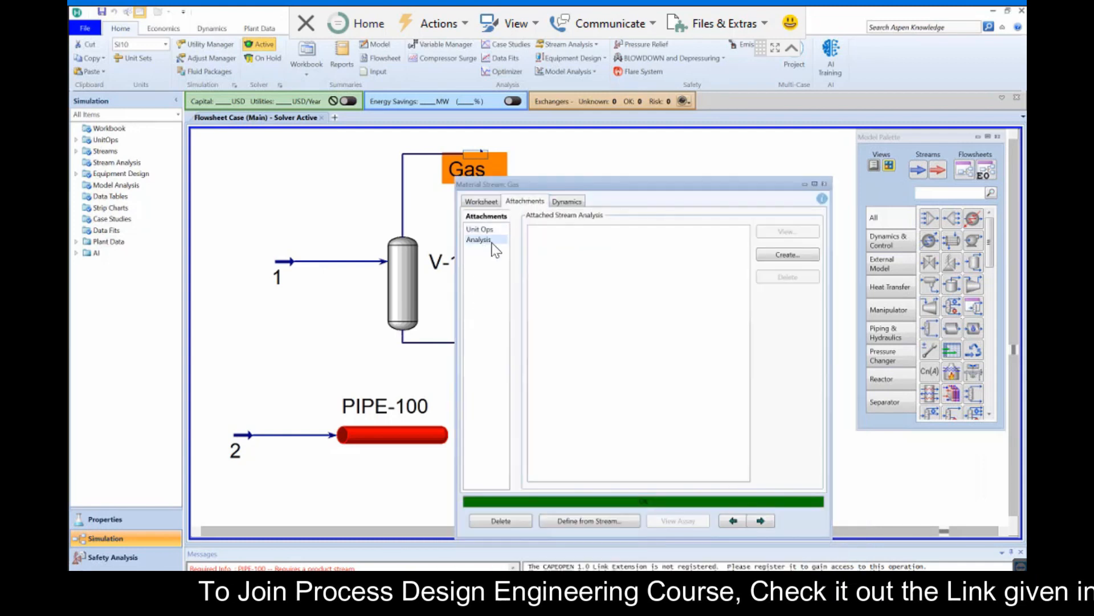
{"action": "left_click", "coordinate": [789, 259]}
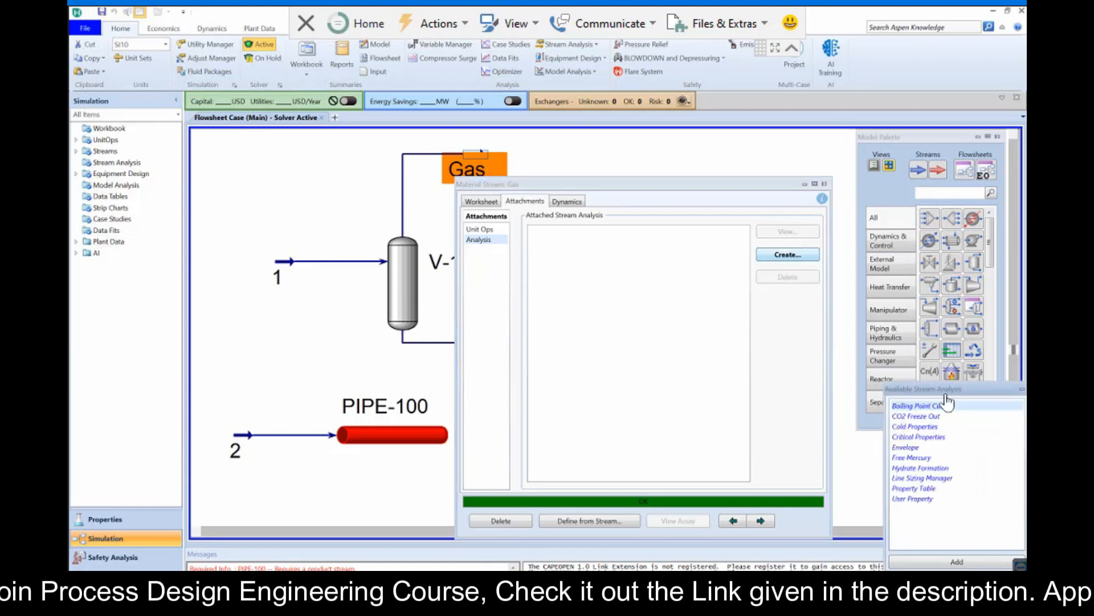
{"action": "left_click_drag", "start_coordinate": [948, 391], "coordinate": [451, 200]}
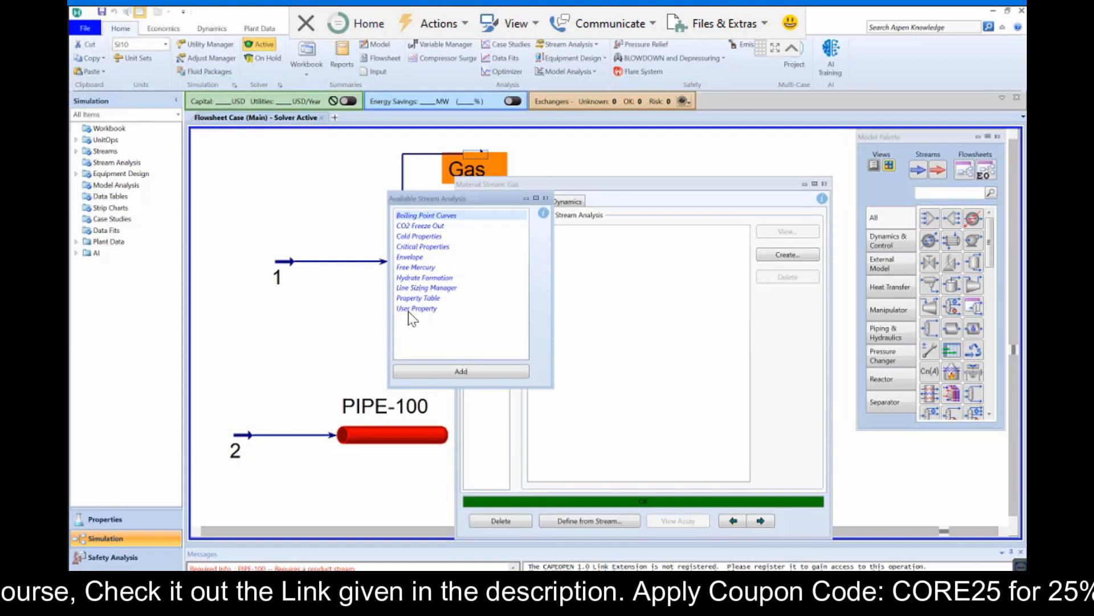
{"action": "left_click", "coordinate": [432, 288]}
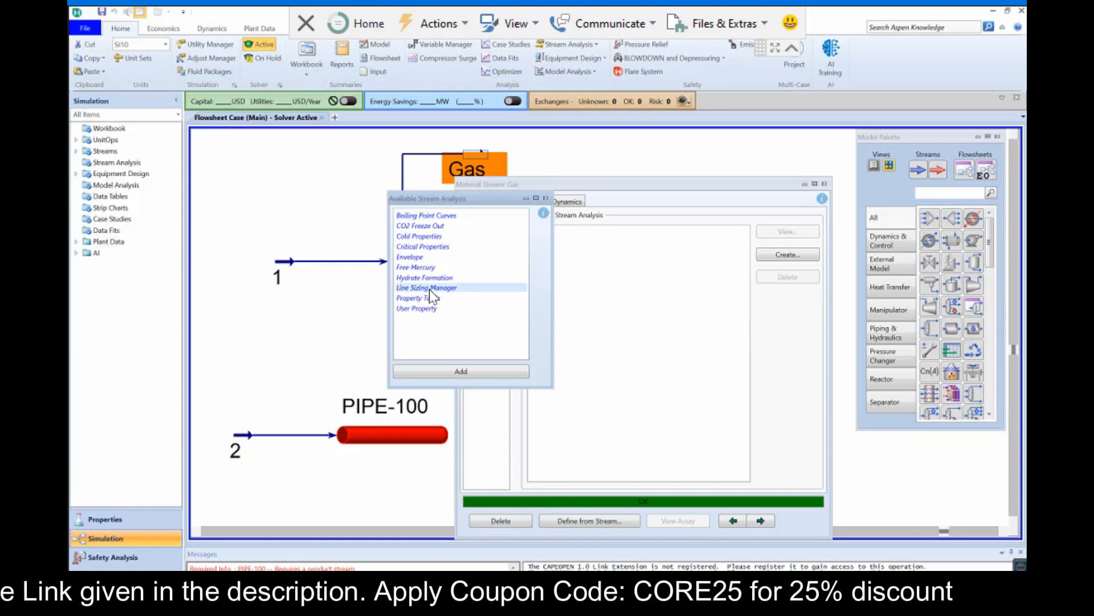
{"action": "left_click", "coordinate": [496, 378]}
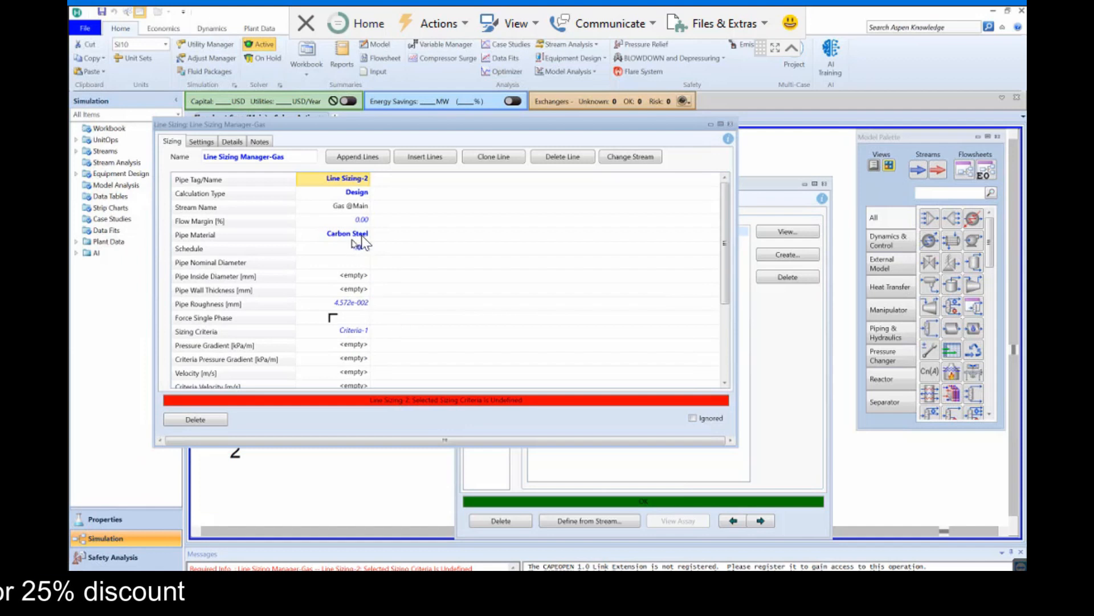
Use Carbon Steel, schedule 40 pipe for the Gas line and set its pipe length to 50 m.
{"action": "left_click", "coordinate": [364, 236]}
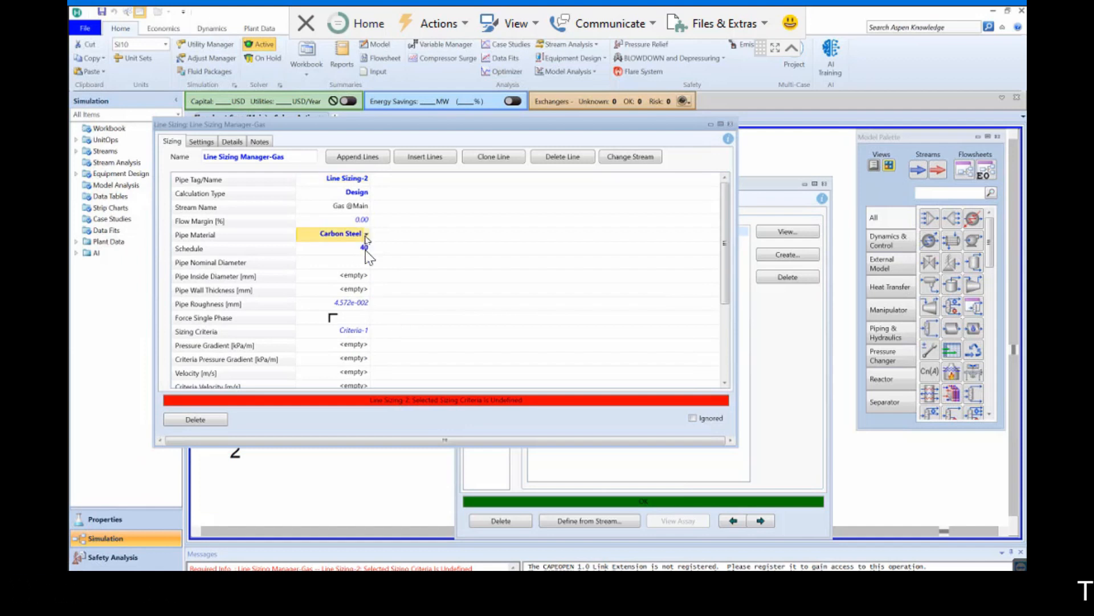
{"action": "left_click", "coordinate": [365, 248]}
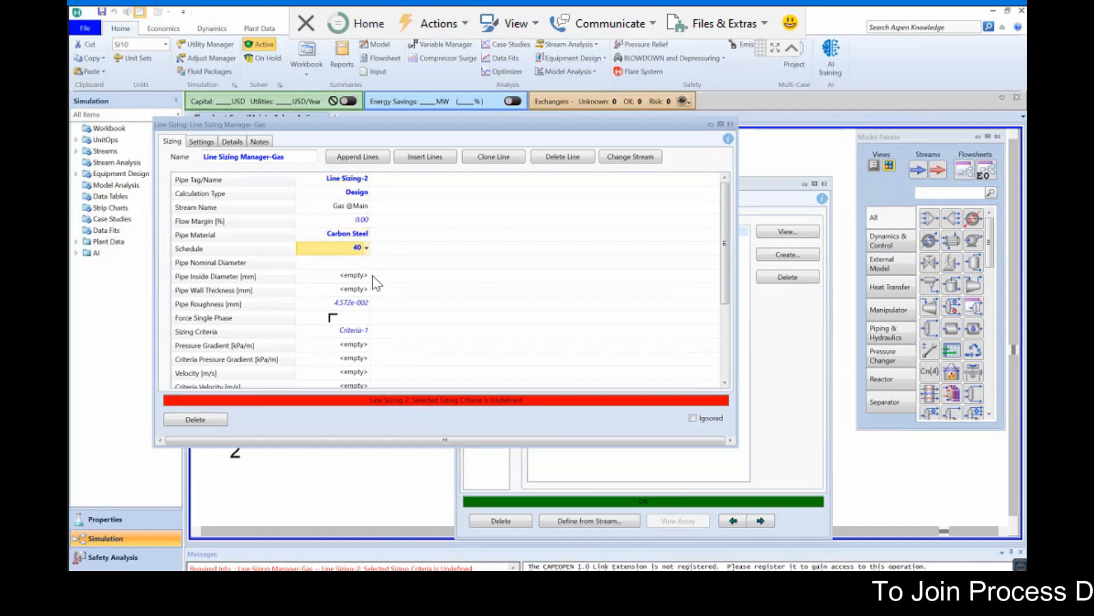
{"action": "scroll", "coordinate": [367, 325], "scroll_direction": "down", "scroll_amount": 3}
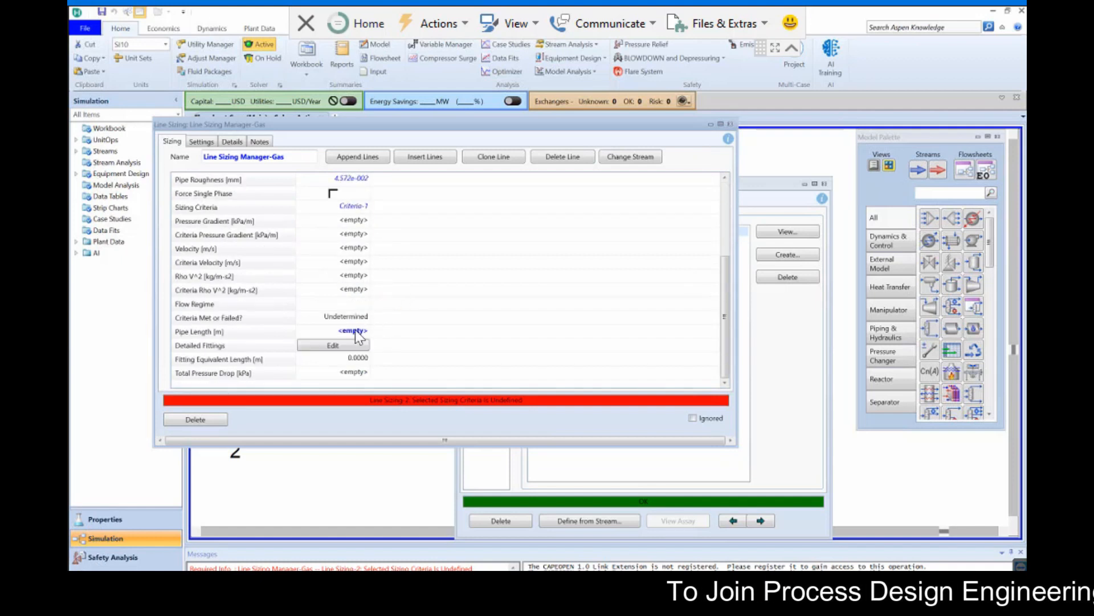
{"action": "left_click", "coordinate": [355, 331]}
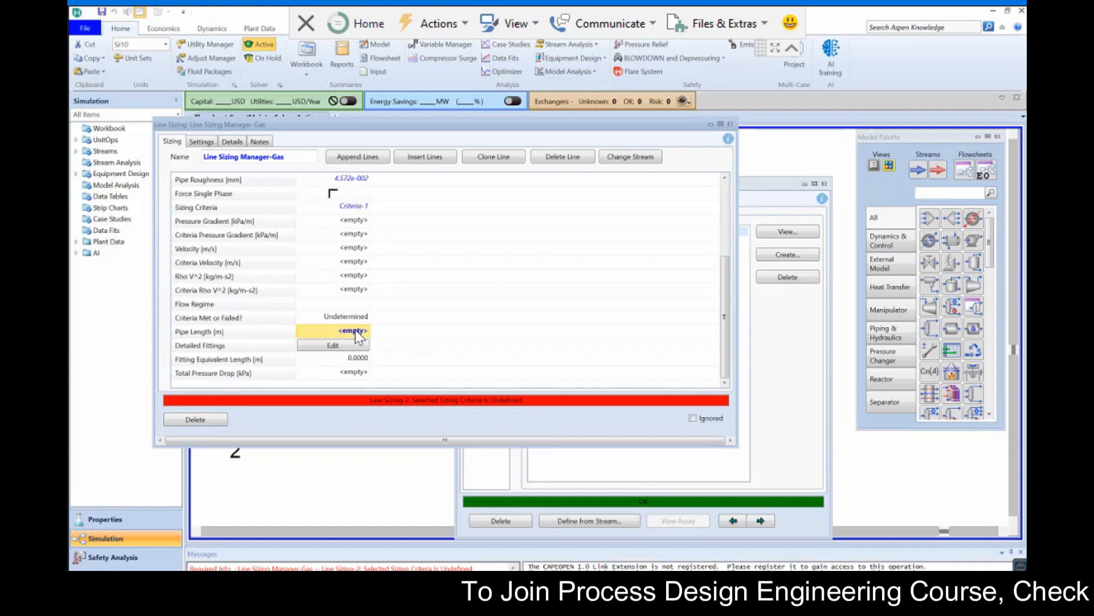
{"action": "type", "text": "50"}
{"action": "key", "text": "Return"}
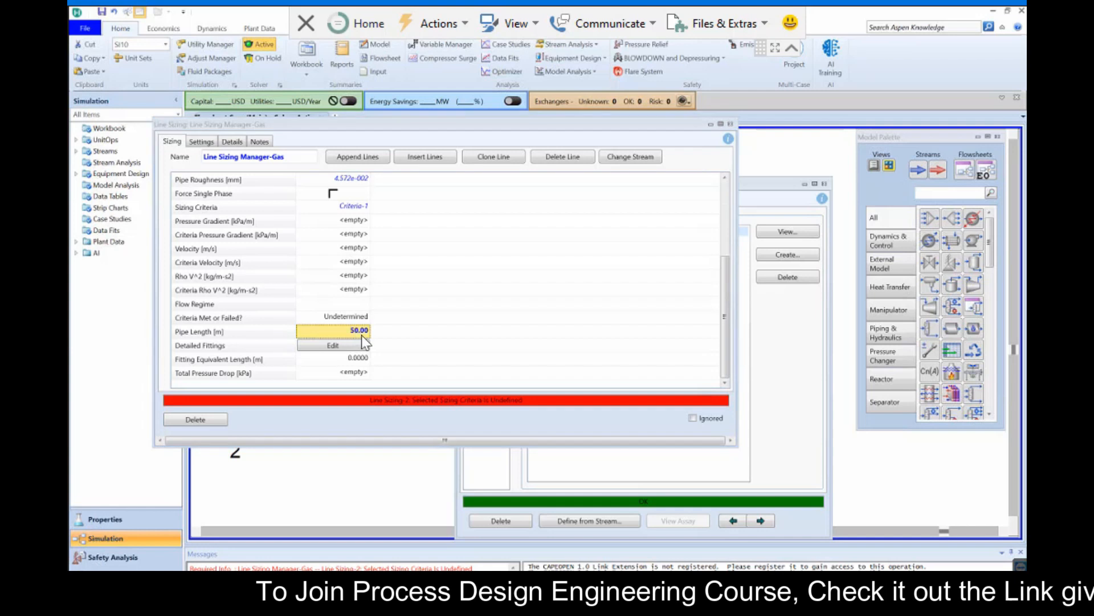
Add two Tee: As Elbow fittings to the detailed fittings of Line Sizing-2.
{"action": "left_click", "coordinate": [332, 346]}
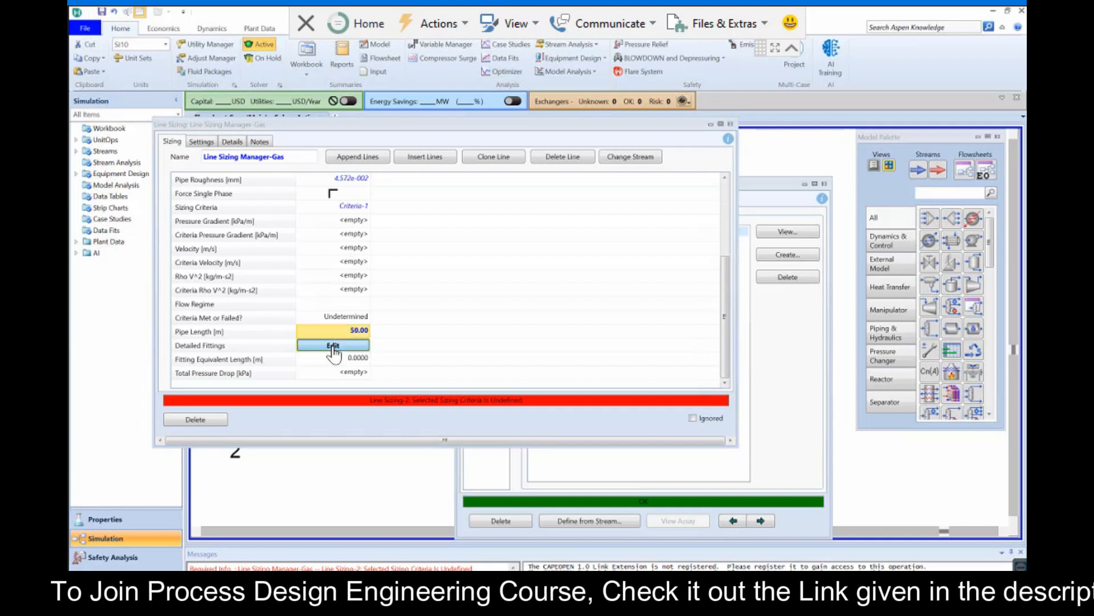
{"action": "left_click", "coordinate": [163, 201]}
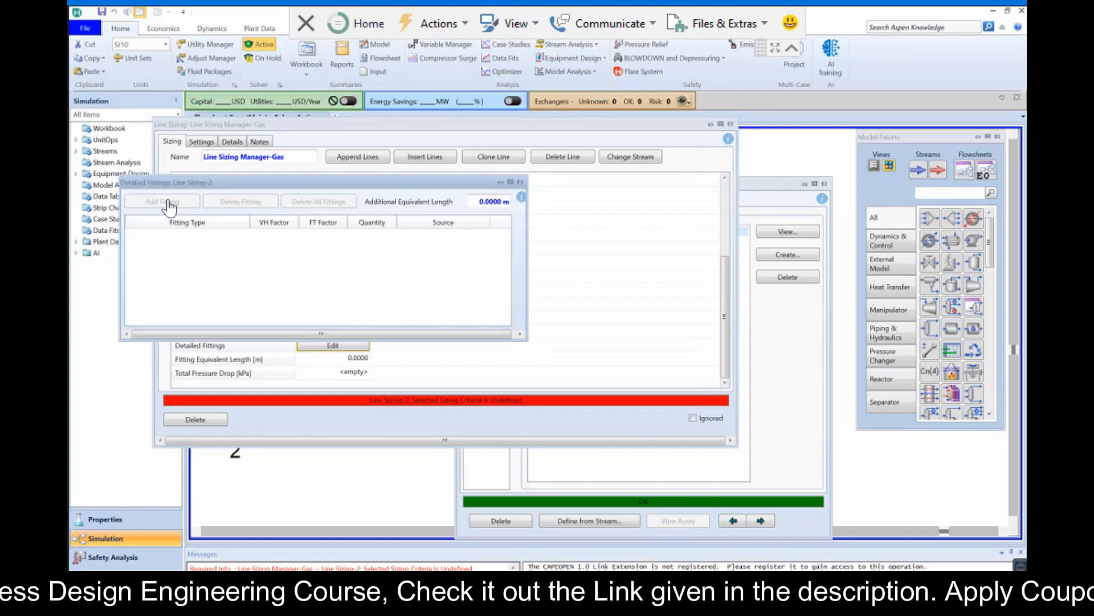
{"action": "left_click", "coordinate": [245, 235]}
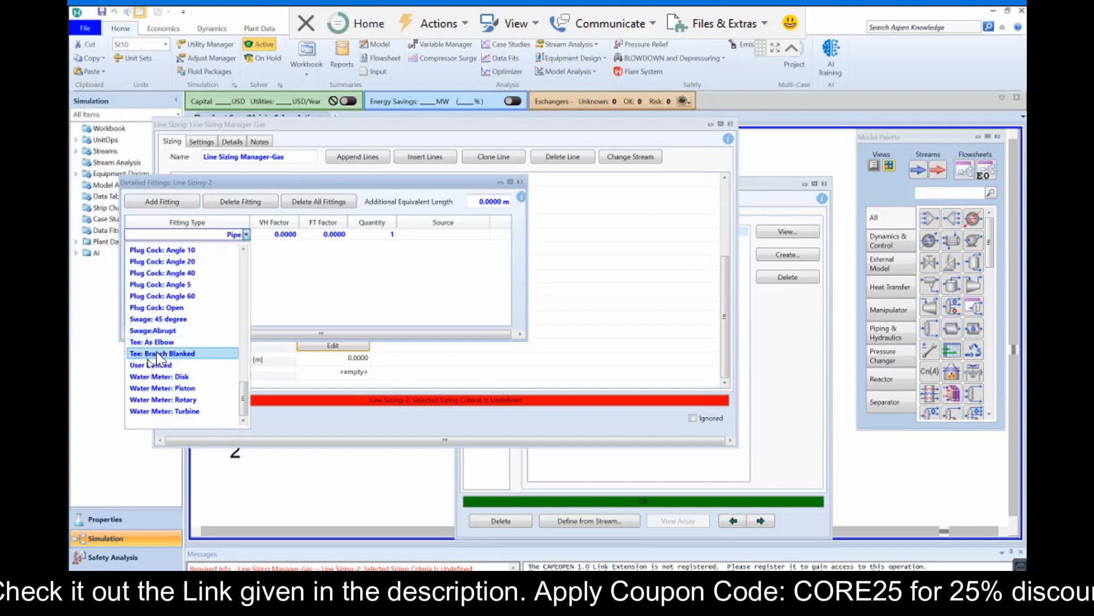
{"action": "left_click", "coordinate": [418, 240]}
{"action": "left_click", "coordinate": [384, 236]}
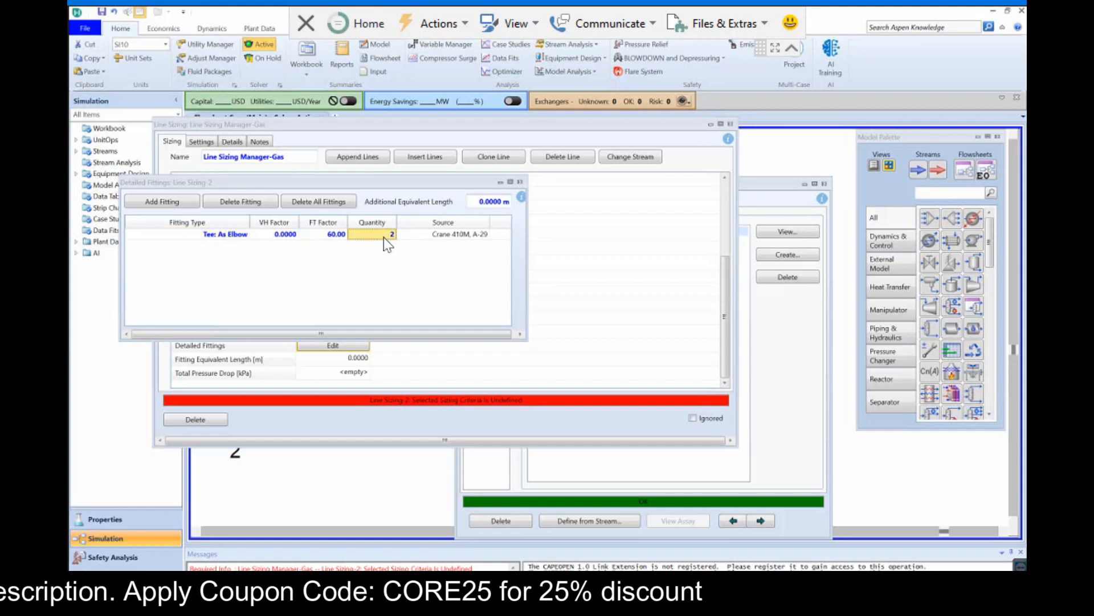
{"action": "left_click", "coordinate": [519, 182]}
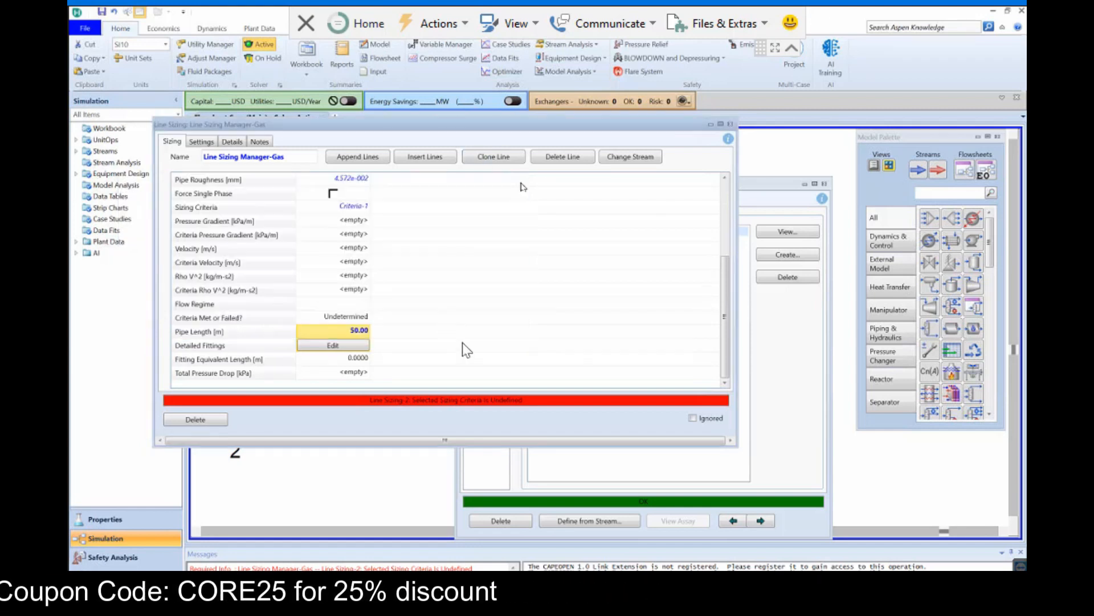
Set the flow correlation of the Gas line sizing to Beggs and Brill (1979).
{"action": "left_click", "coordinate": [202, 142]}
{"action": "left_click", "coordinate": [452, 226]}
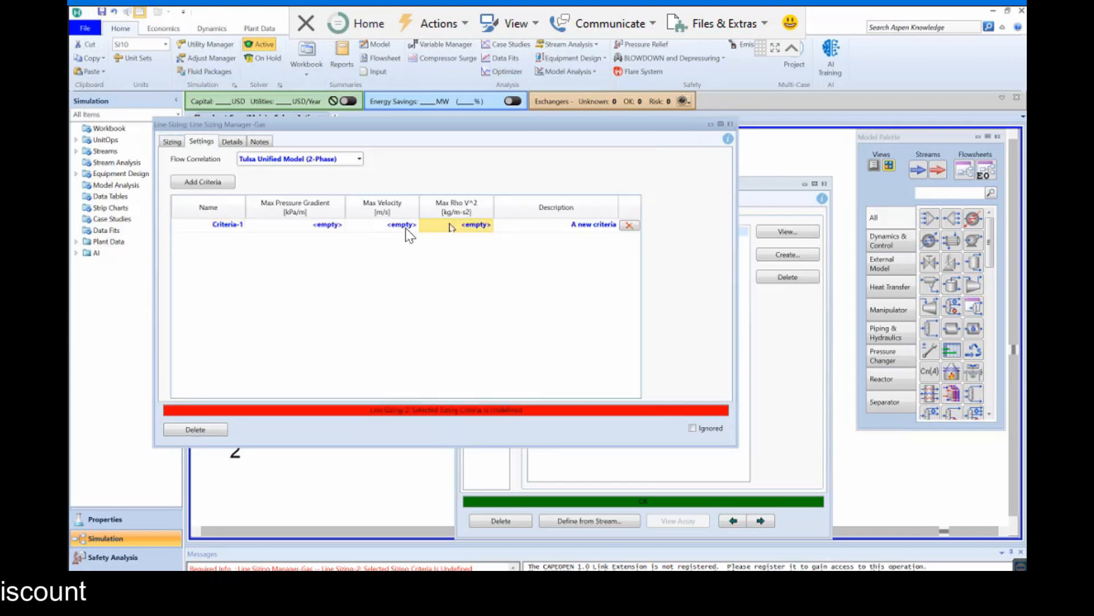
{"action": "left_click", "coordinate": [379, 228]}
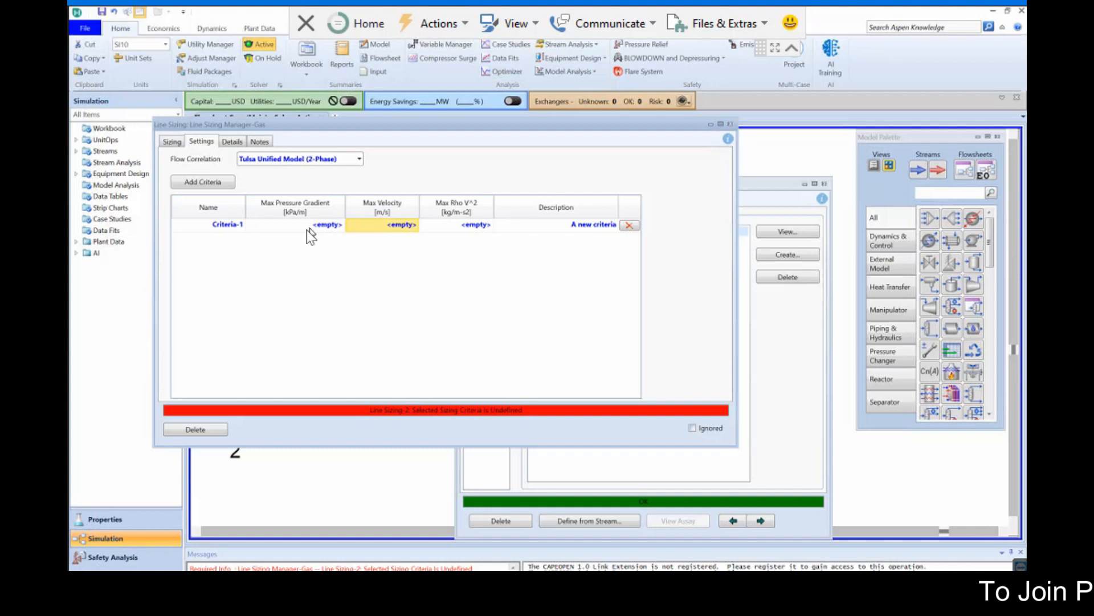
{"action": "left_click", "coordinate": [307, 231]}
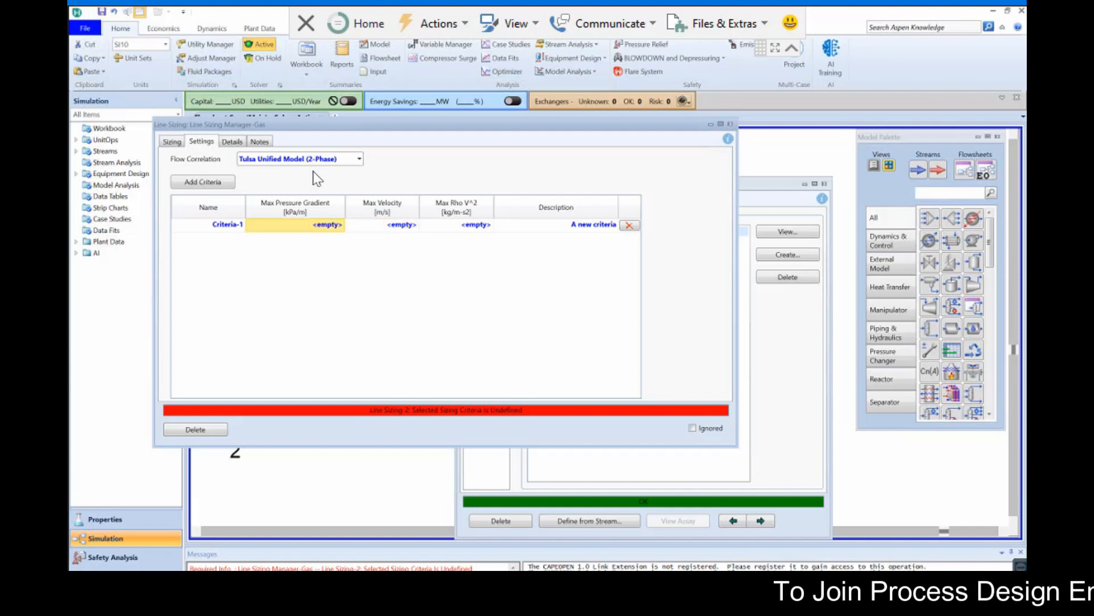
{"action": "left_click", "coordinate": [360, 160]}
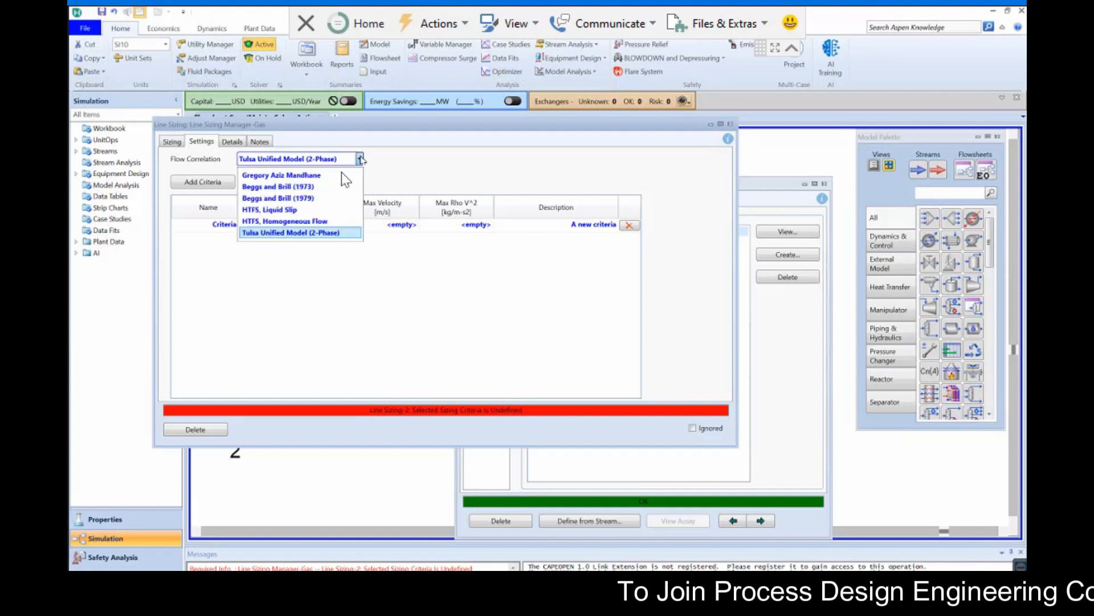
{"action": "left_click", "coordinate": [294, 198]}
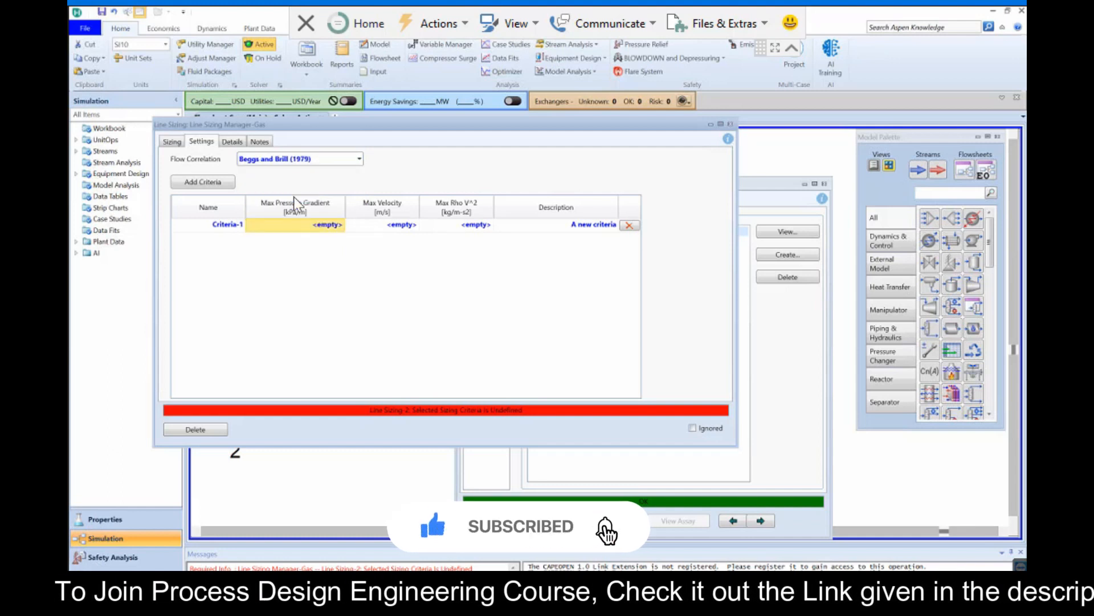
Set the maximum pressure gradient of the Gas line's sizing criteria Criteria-1 to 1 psi/100_ft.
{"action": "left_click", "coordinate": [325, 228]}
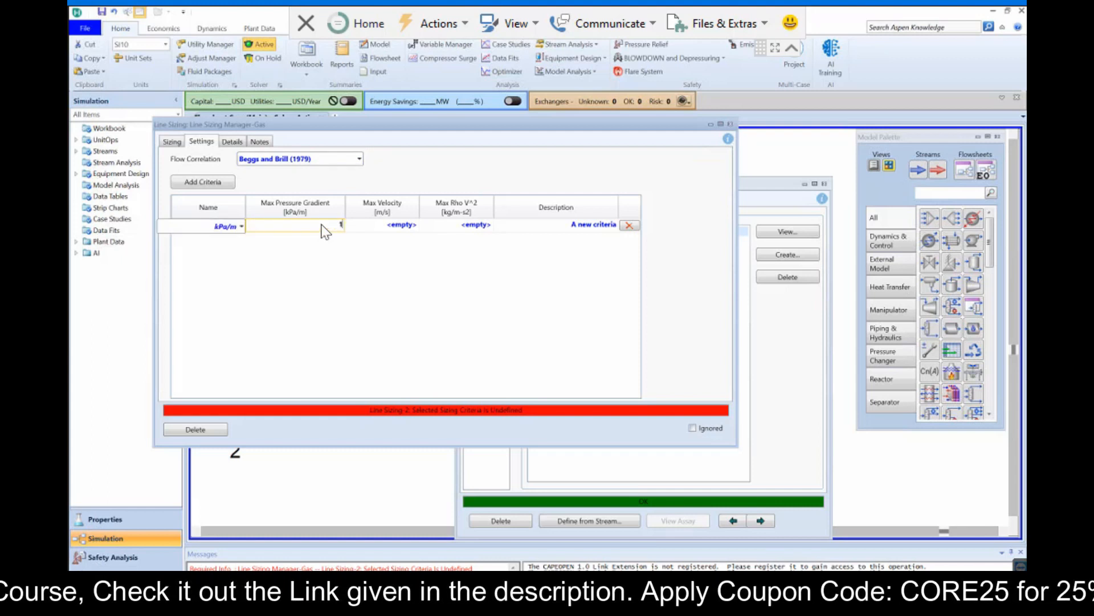
{"action": "key", "text": "alt+Down"}
{"action": "type", "text": "P"}
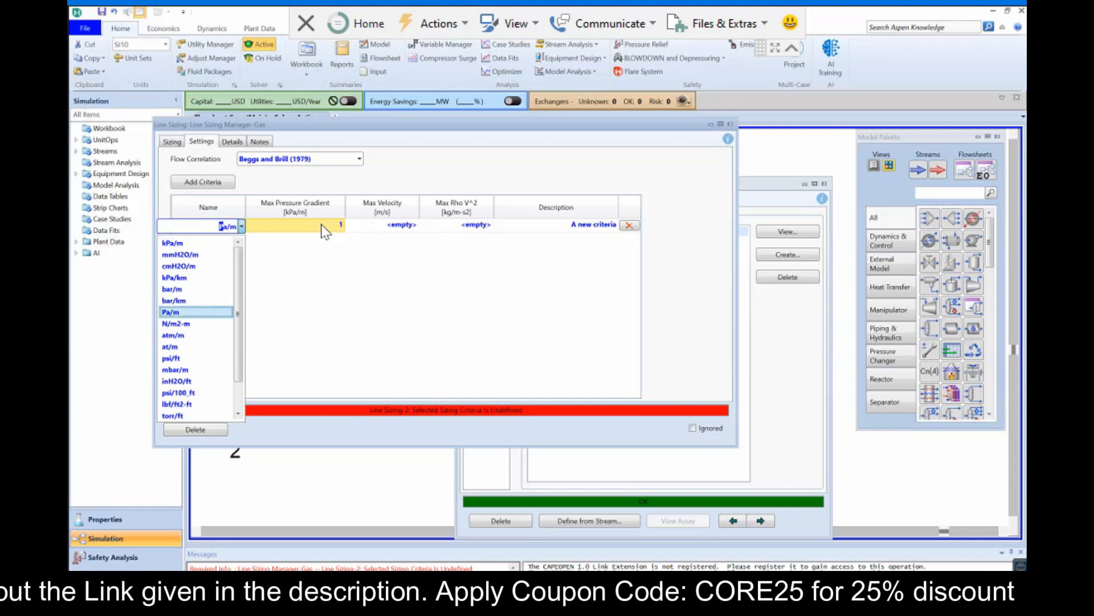
{"action": "left_click", "coordinate": [184, 394]}
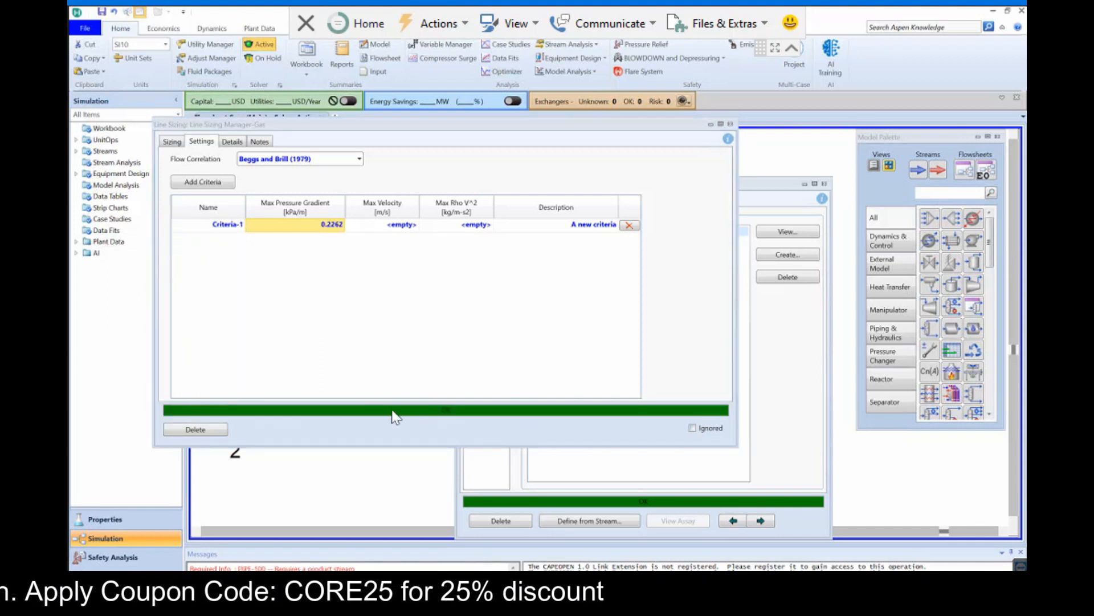
Examine the Gas line's detailed results for pipe diameter, wall thickness, flow regime and criteria status, and return to the flowsheet.
{"action": "left_click", "coordinate": [231, 142]}
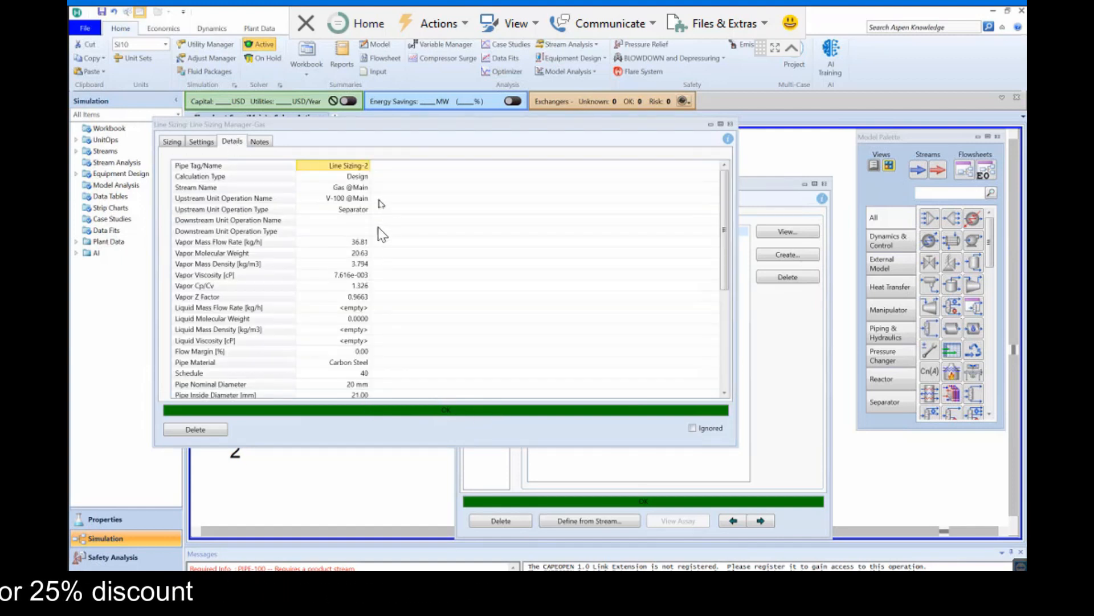
{"action": "scroll", "coordinate": [361, 285], "scroll_direction": "down", "scroll_amount": 2}
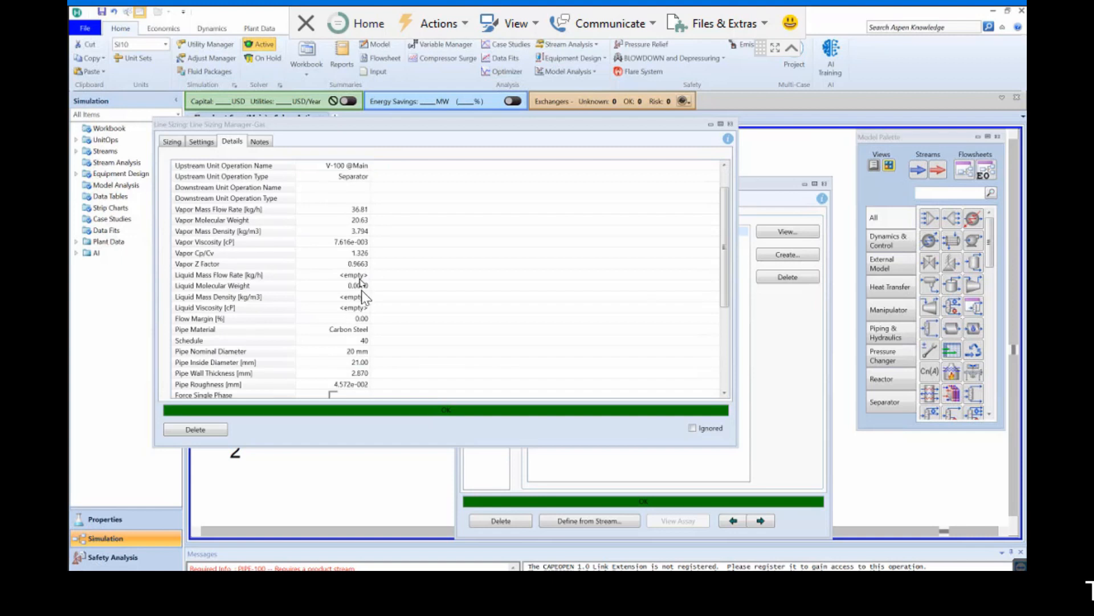
{"action": "scroll", "coordinate": [363, 318], "scroll_direction": "down", "scroll_amount": 1}
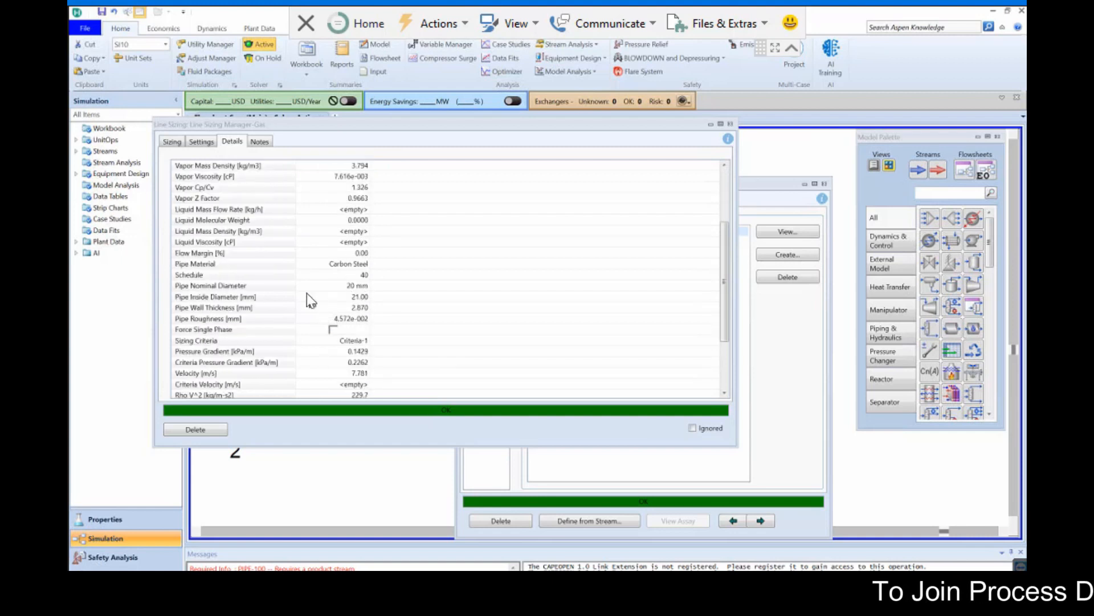
{"action": "left_click", "coordinate": [348, 286]}
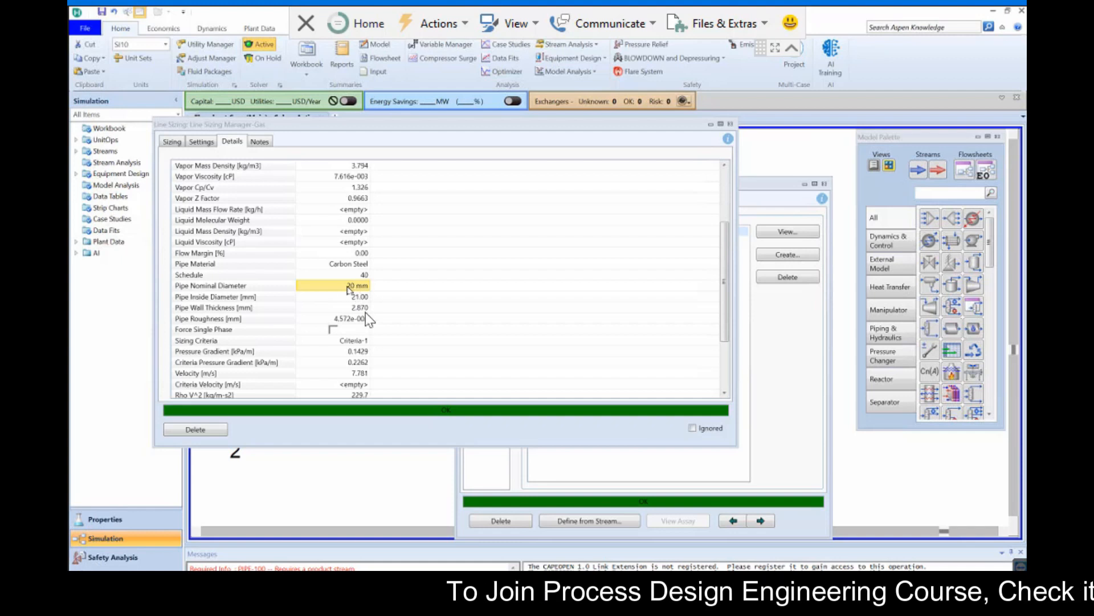
{"action": "scroll", "coordinate": [365, 319], "scroll_direction": "down", "scroll_amount": 3}
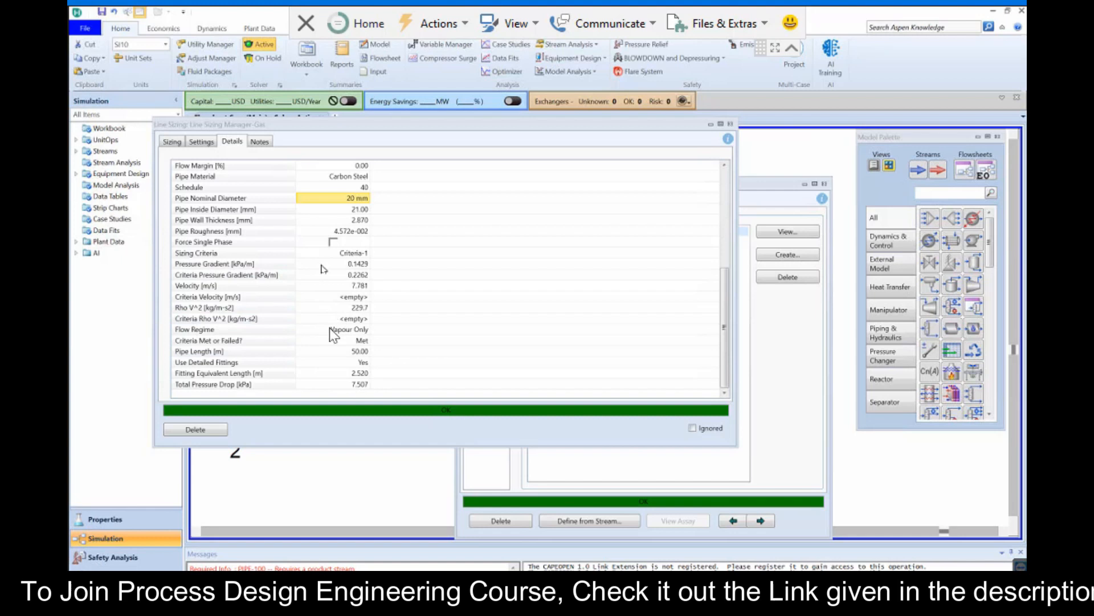
{"action": "left_click", "coordinate": [730, 125]}
{"action": "left_click", "coordinate": [825, 184]}
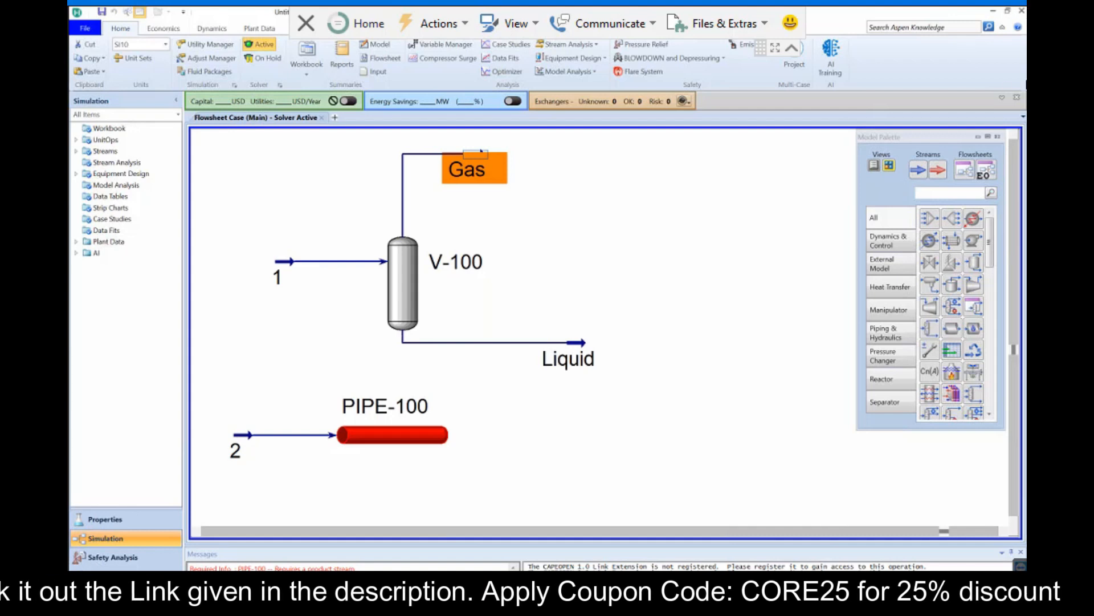